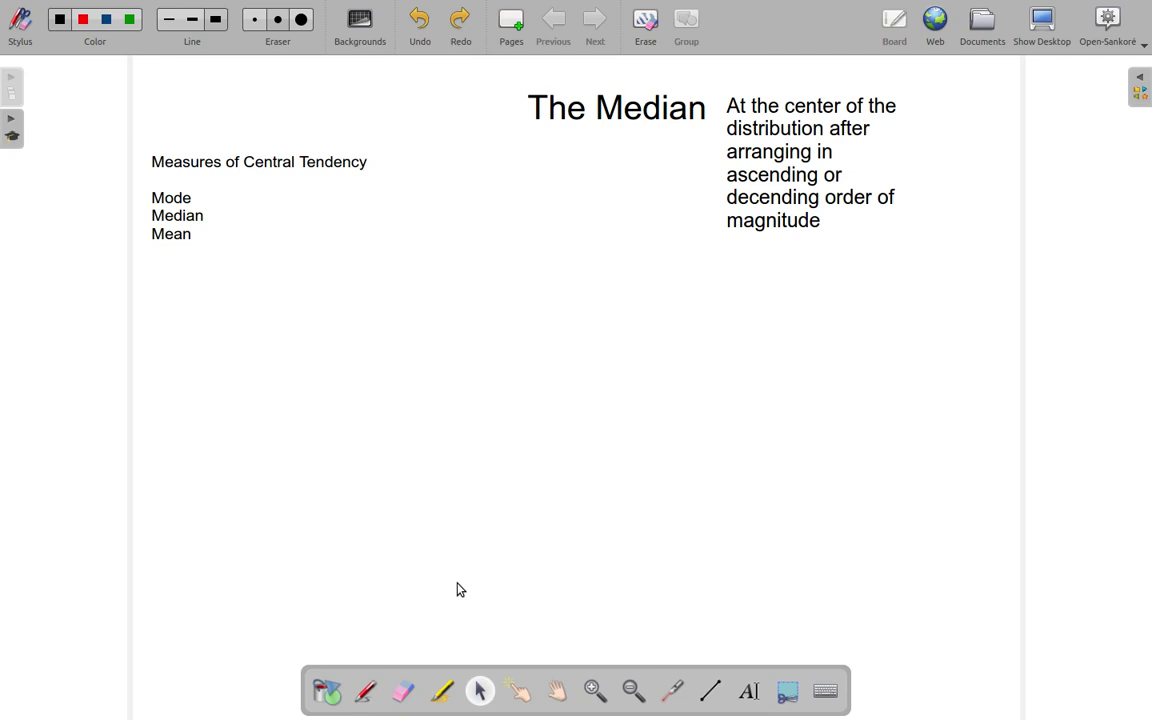
# Step: Add the text '2, 5, 8, 3, 10, 16, 13' on one line below the Measures list
pyautogui.click(749, 690)
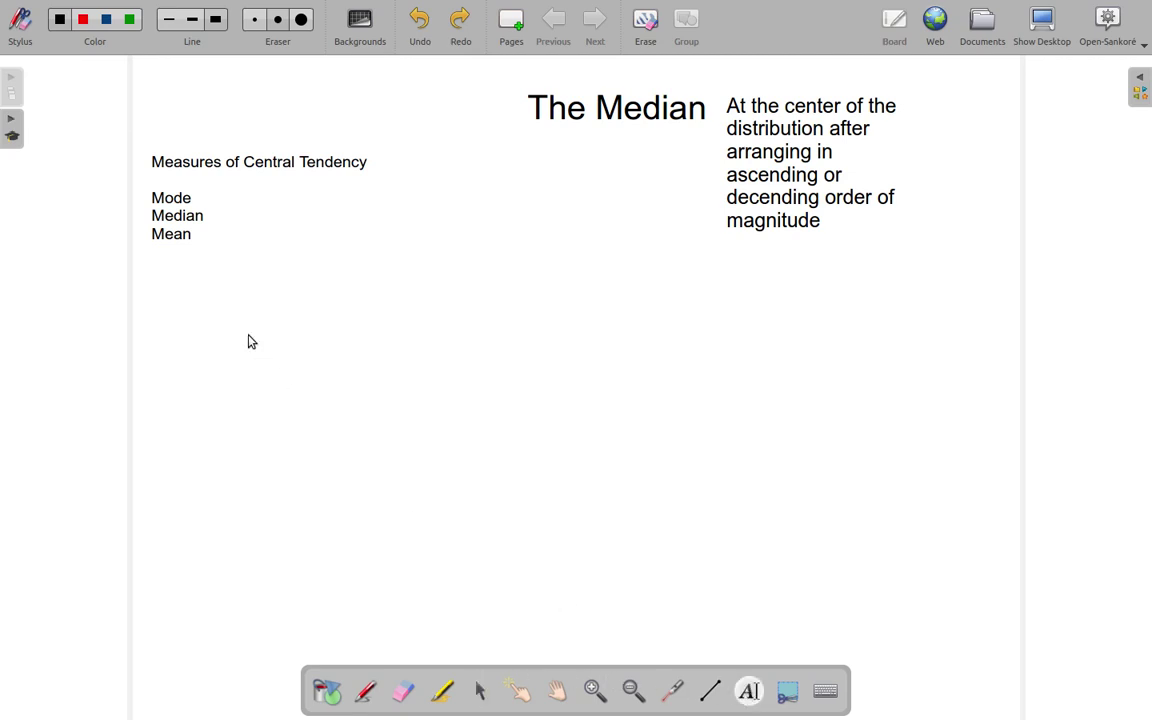
pyautogui.click(291, 314)
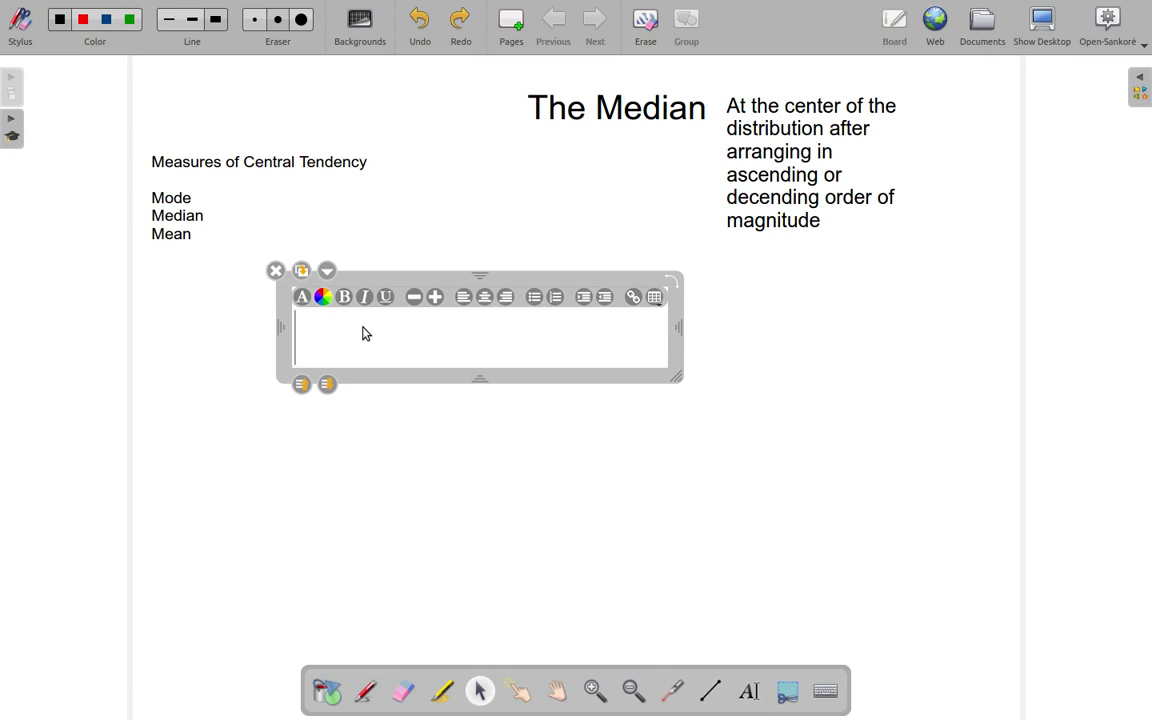
pyautogui.write('2,')
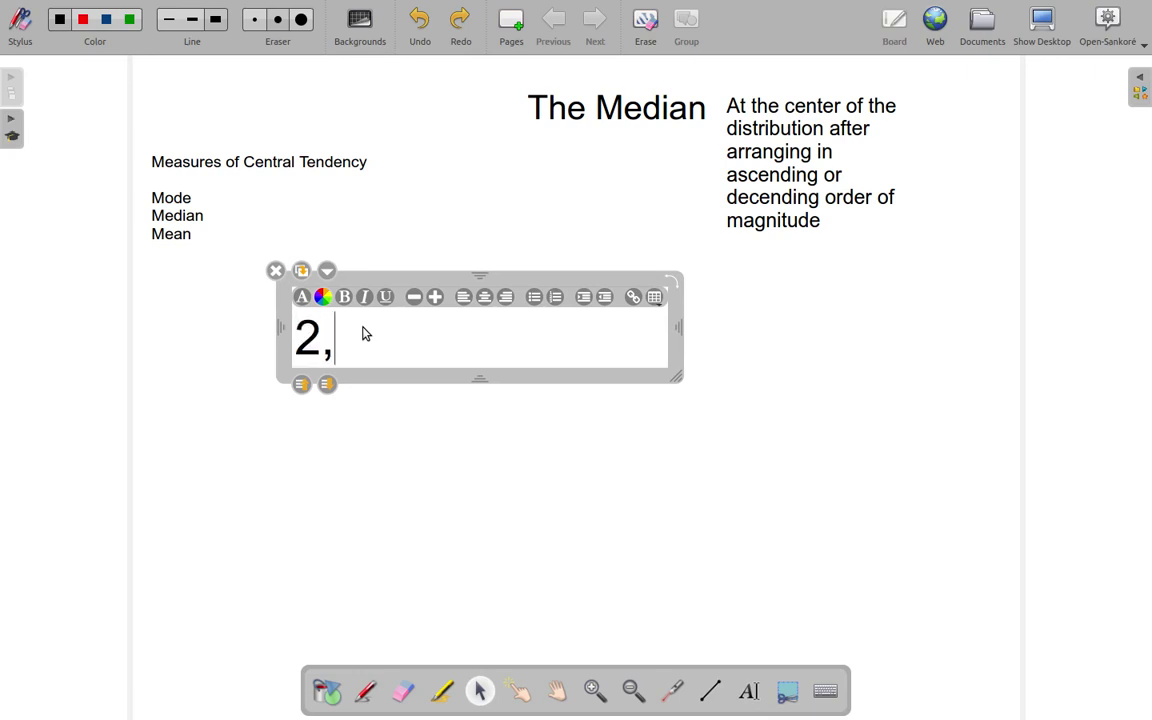
pyautogui.write(' 5, ')
pyautogui.write('8, ')
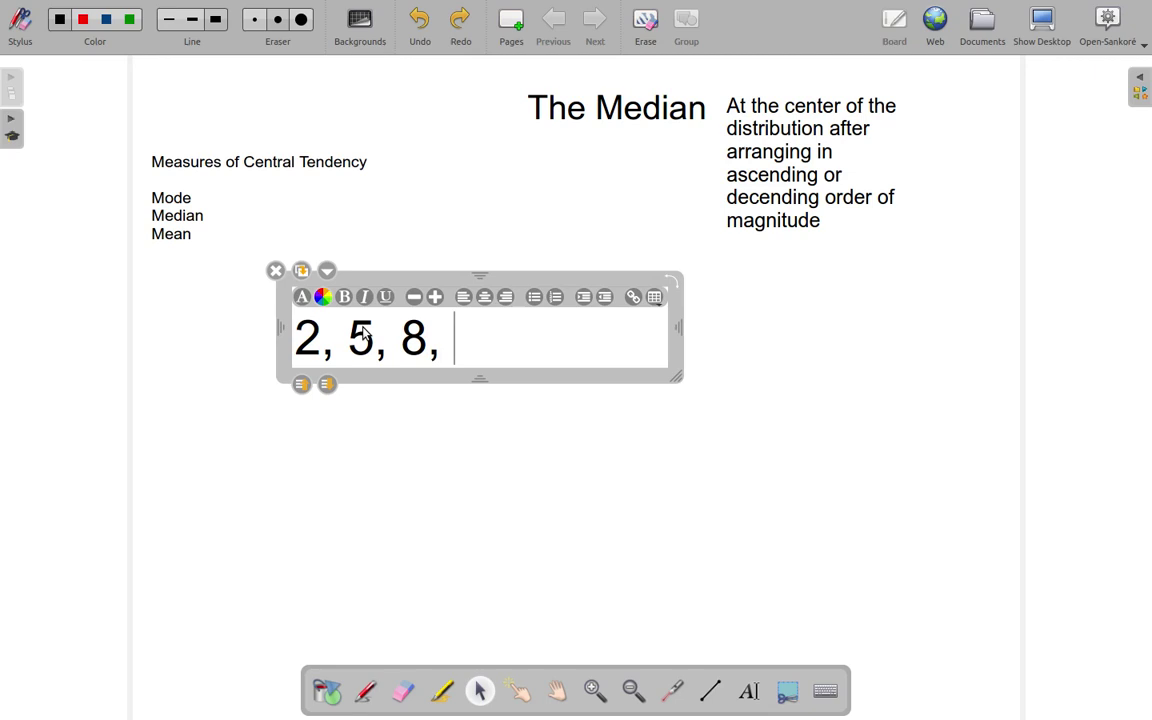
pyautogui.write('3, ')
pyautogui.write('10, ')
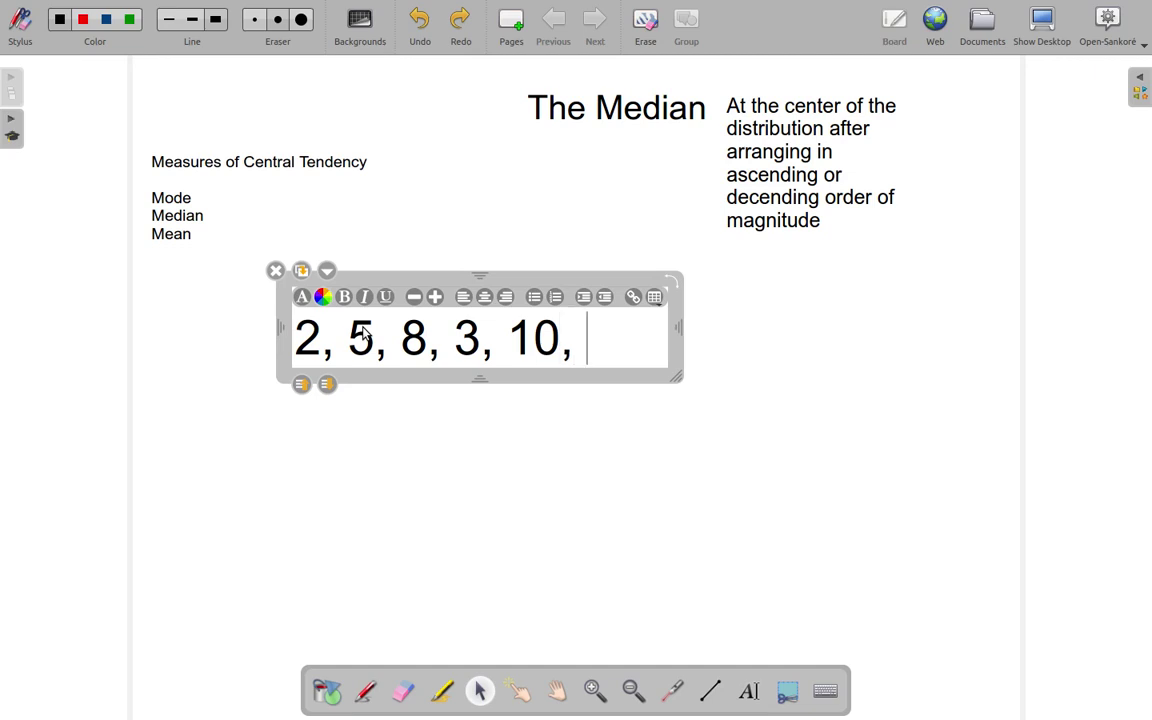
pyautogui.write('16, ')
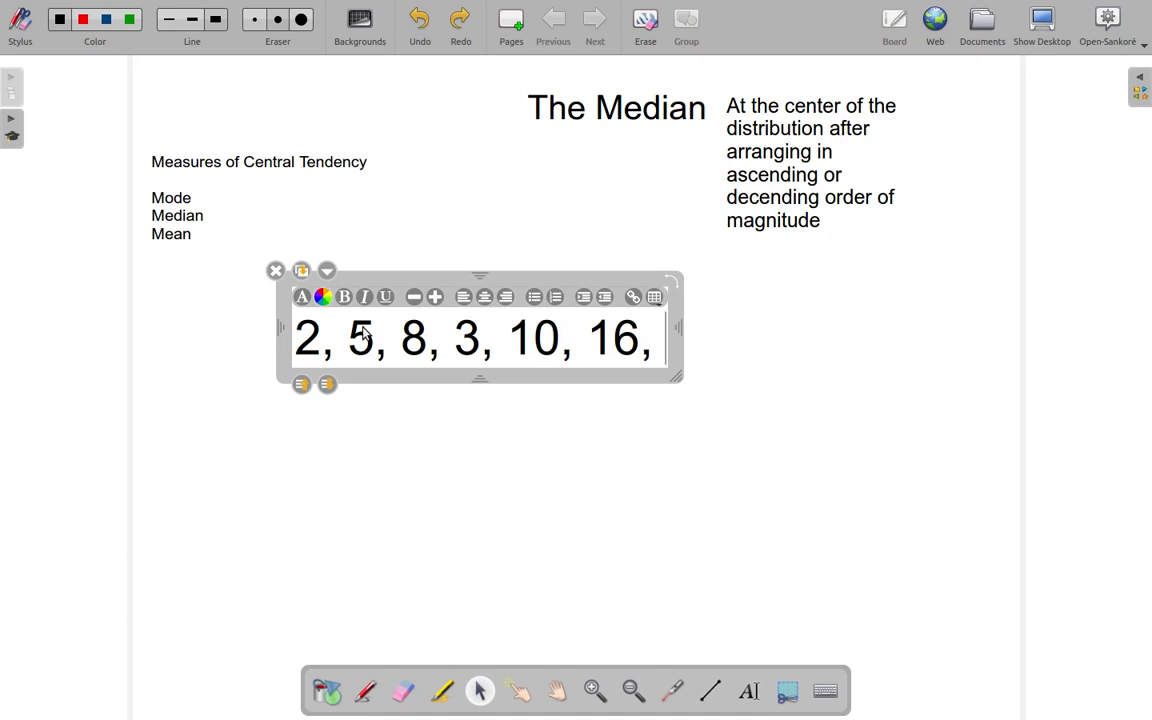
pyautogui.write('13')
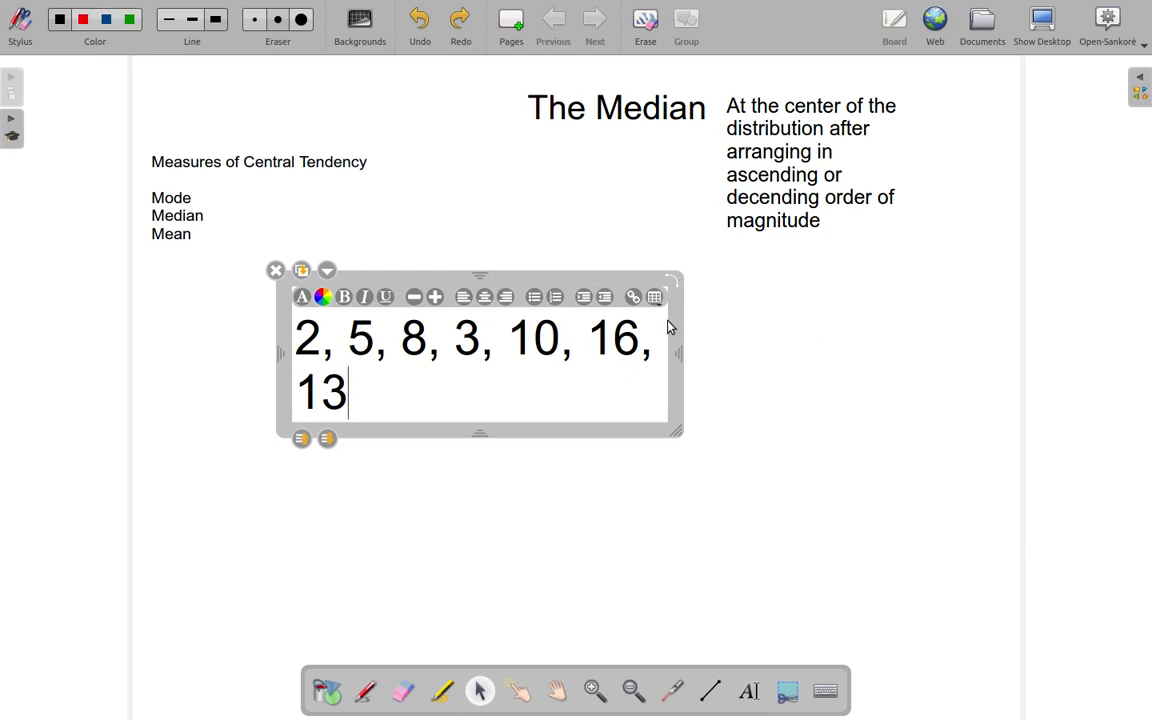
pyautogui.moveTo(676, 351); pyautogui.dragTo(770, 352)
pyautogui.click(818, 386)
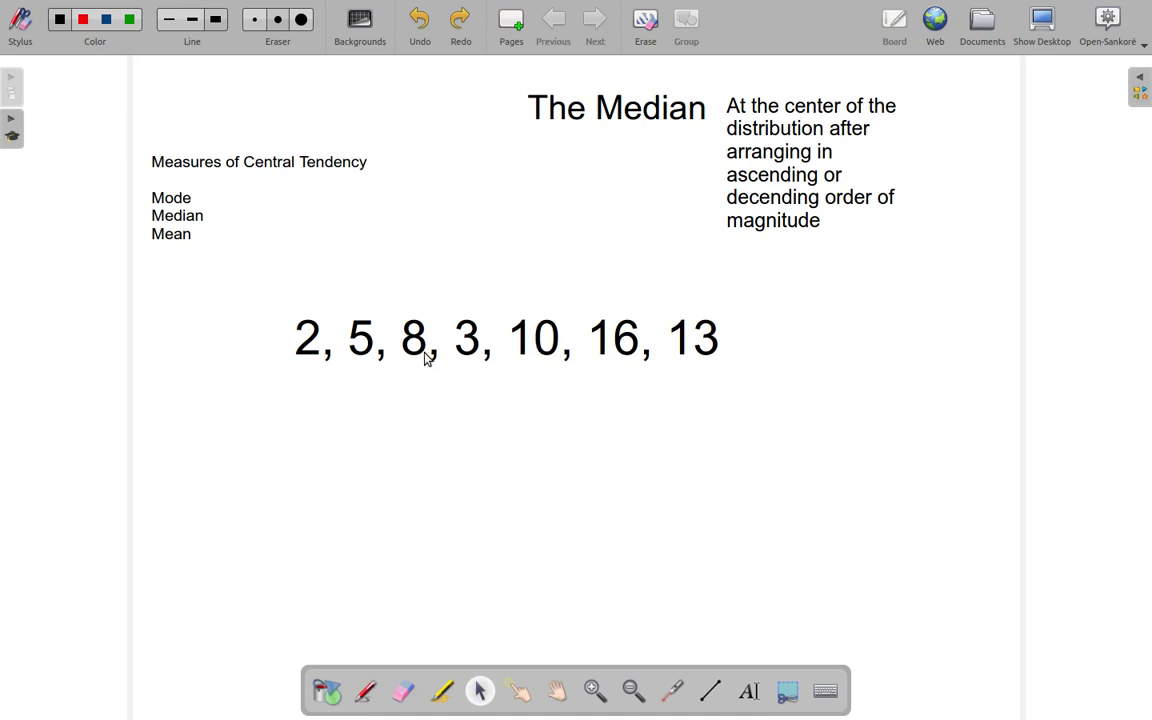
# Step: Copy the '2, 5, 8, 3, 10, 16, 13' text box and place the pasted duplicate directly beneath it
pyautogui.click(465, 337)
pyautogui.click(560, 500)
pyautogui.click(720, 366)
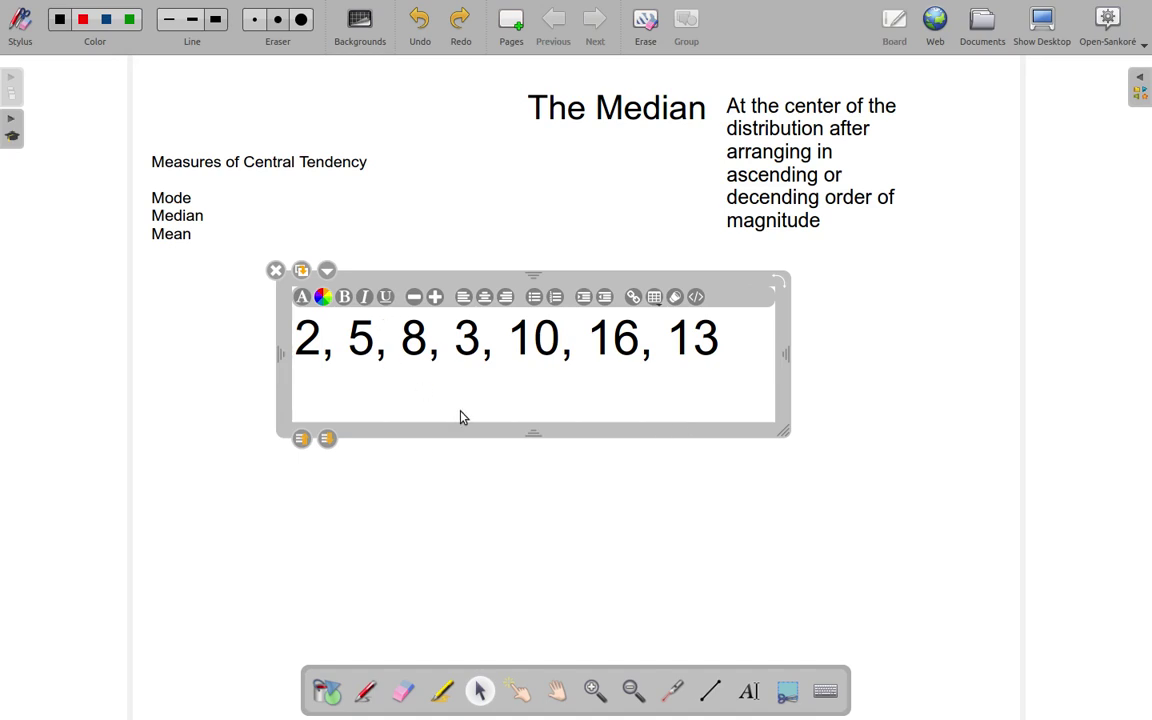
pyautogui.click(1148, 28)
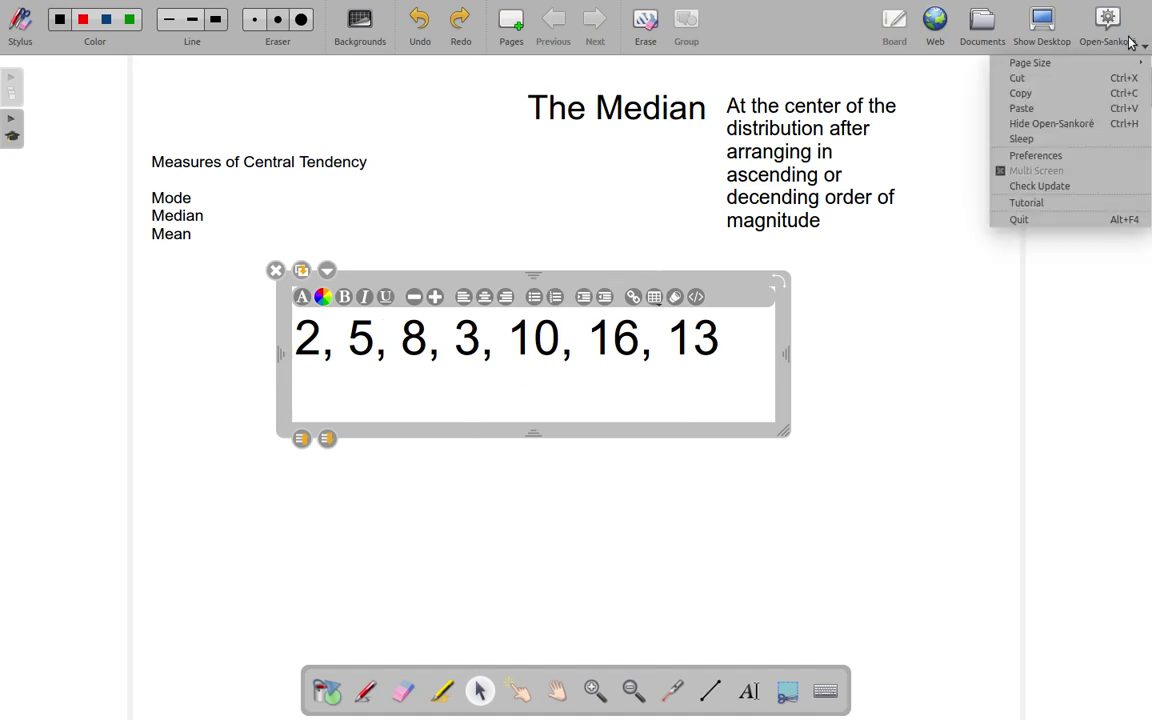
pyautogui.click(969, 226)
pyautogui.click(1148, 32)
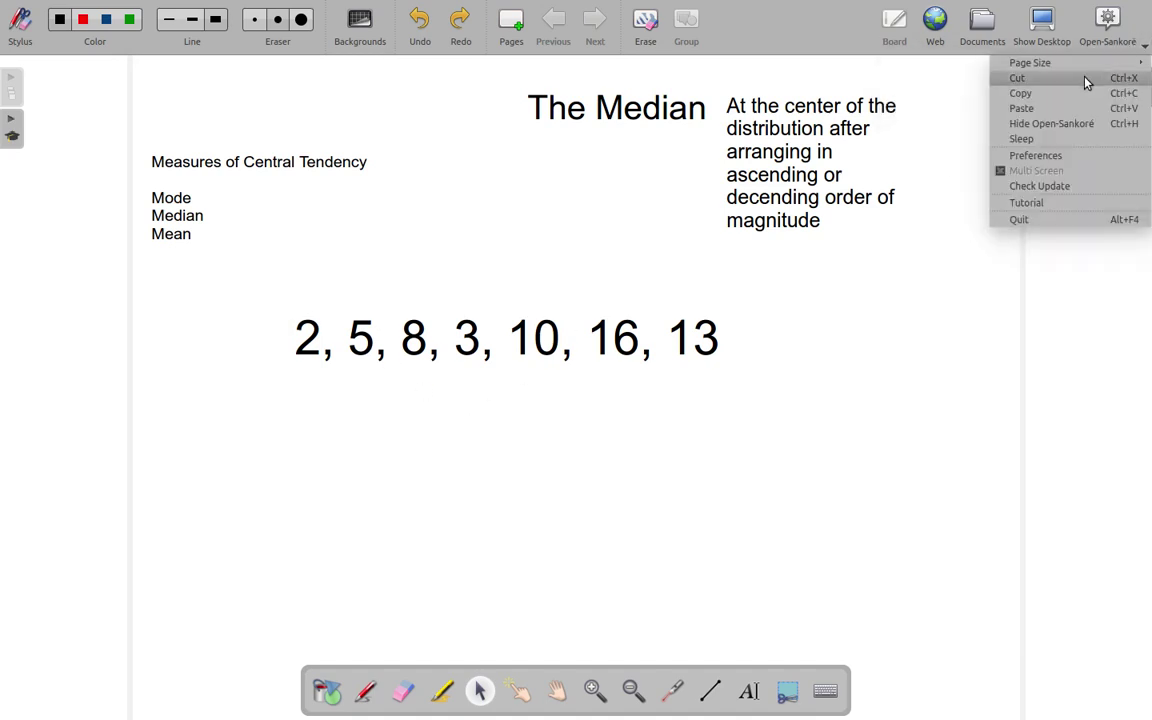
pyautogui.click(1065, 98)
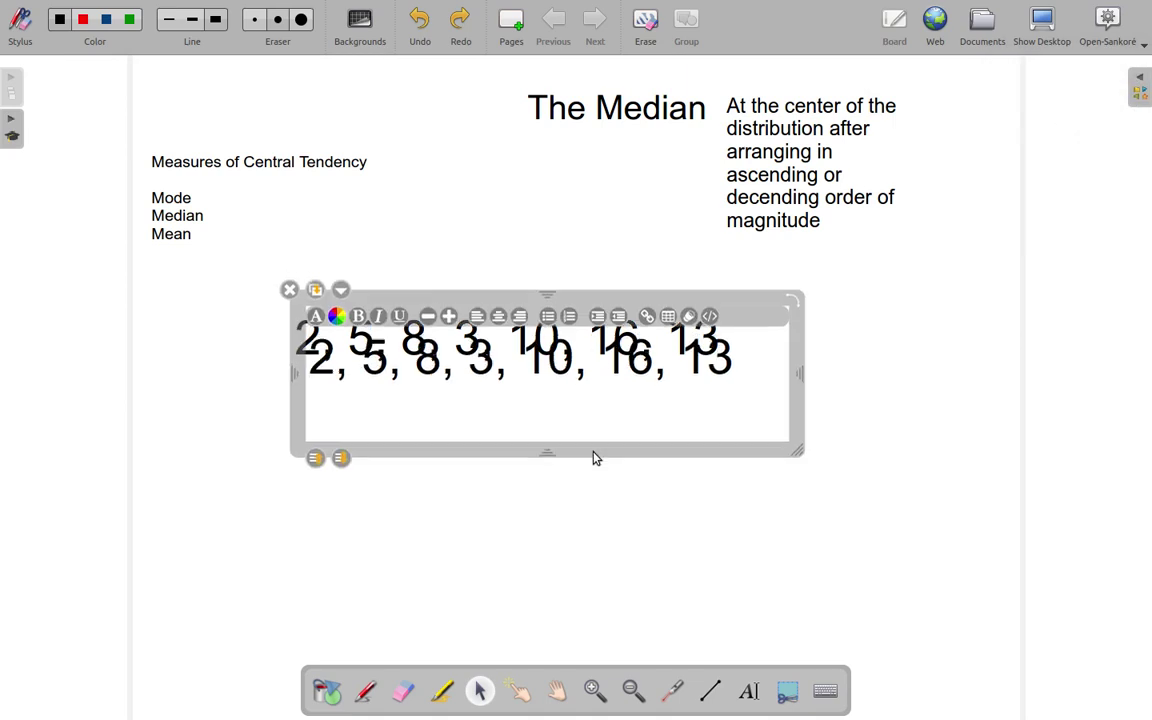
pyautogui.moveTo(591, 421); pyautogui.dragTo(574, 521)
pyautogui.click(905, 483)
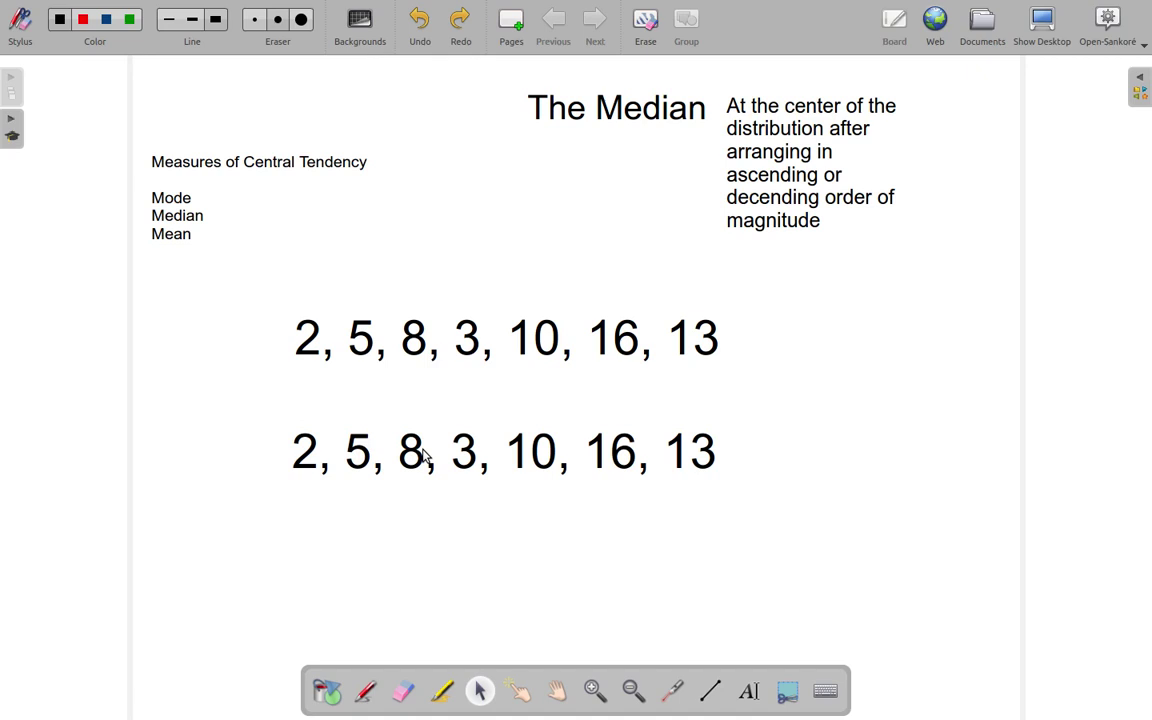
# Step: In the lower row, move 3 to follow 2 and remove the misplaced 3
pyautogui.click(355, 450)
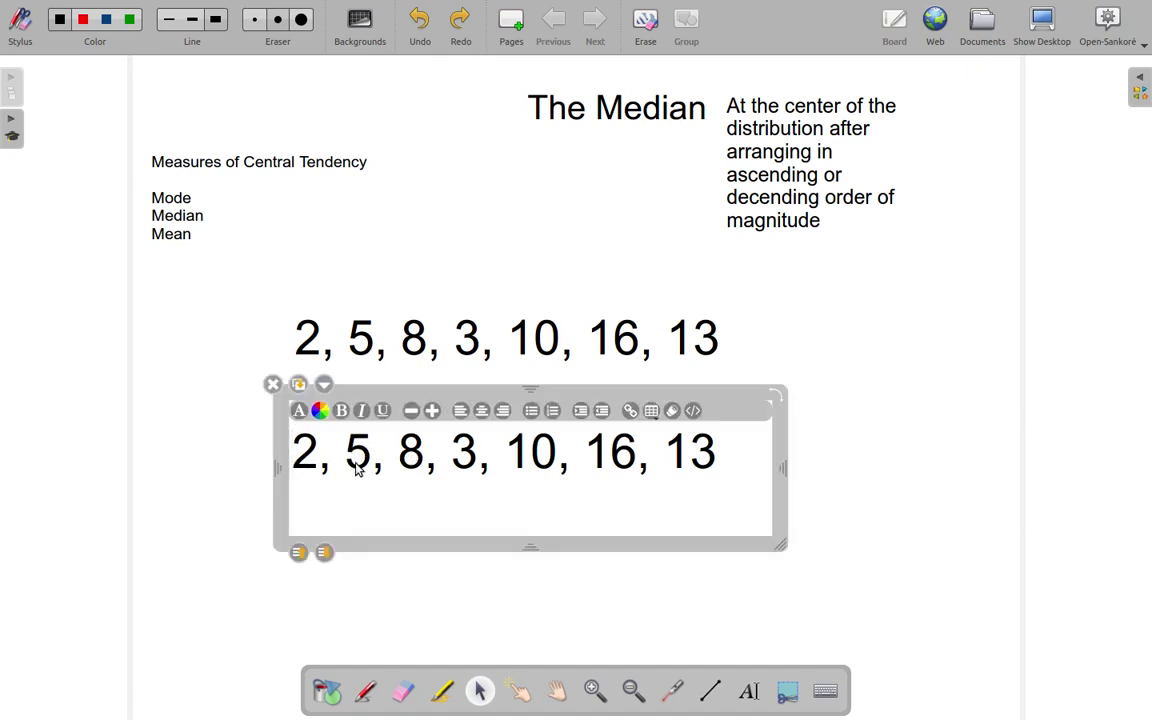
pyautogui.press('Right')
pyautogui.press('Right')
pyautogui.press('Right')
pyautogui.write('3,')
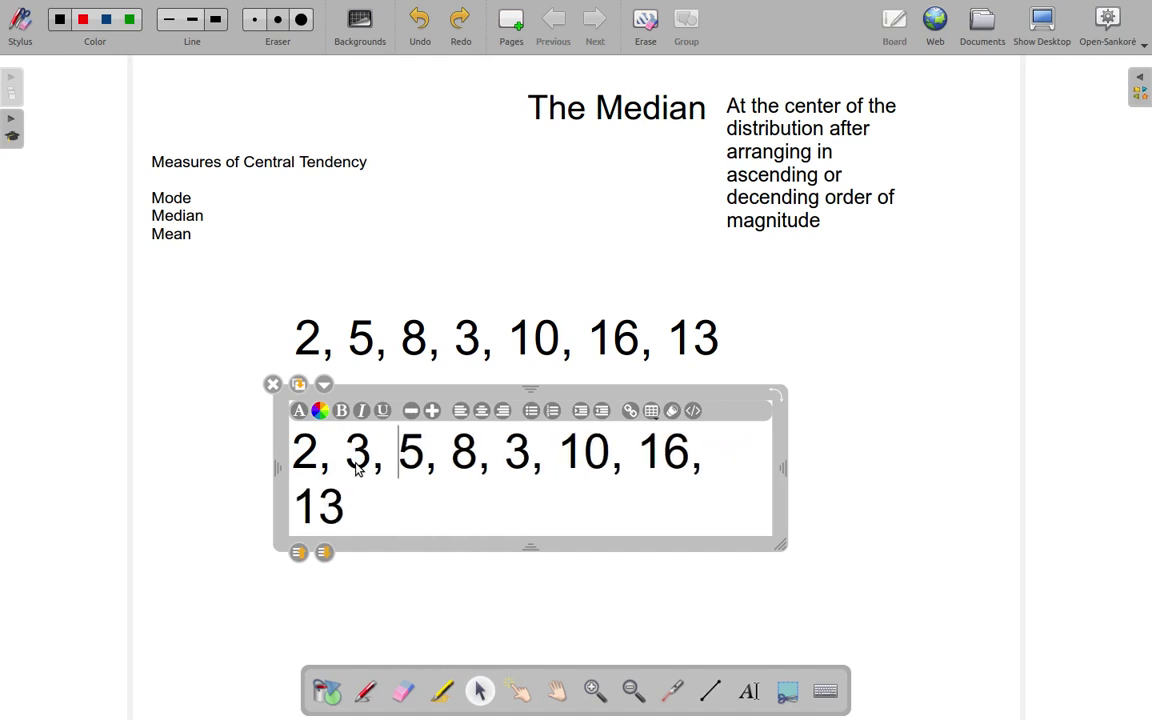
pyautogui.press('Right')
pyautogui.press('Right')
pyautogui.press('Right')
pyautogui.press('Right')
pyautogui.press('Right')
pyautogui.press('BackSpace')
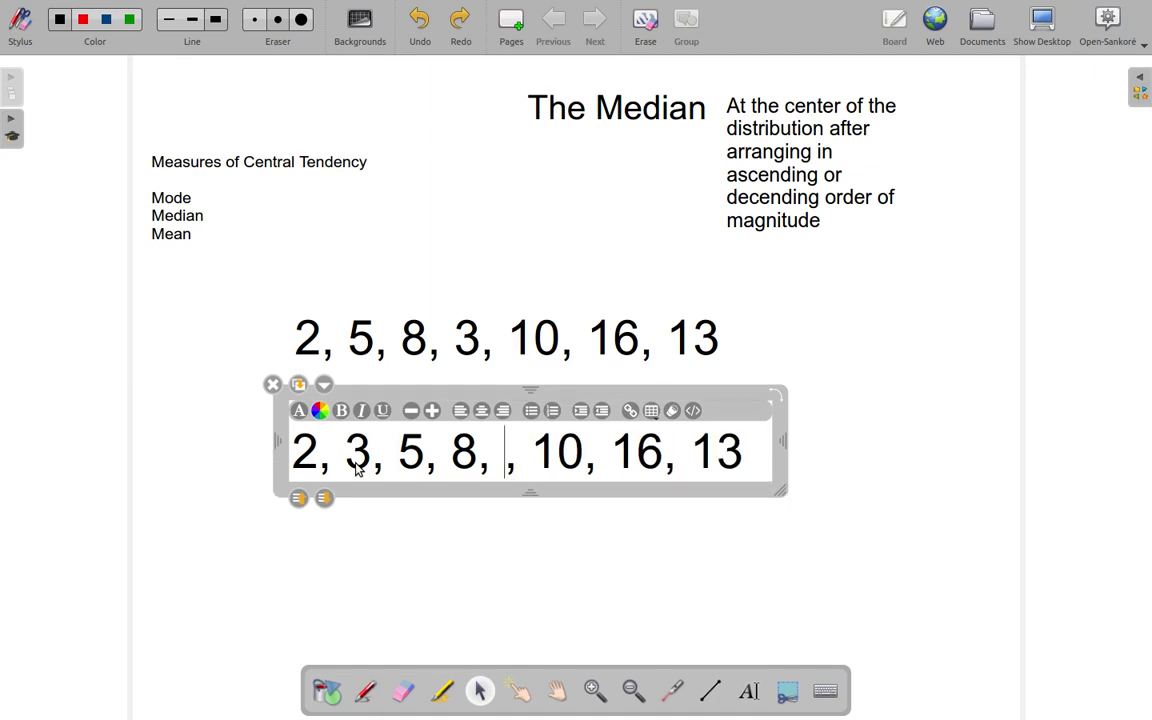
pyautogui.press('BackSpace')
pyautogui.press('Delete')
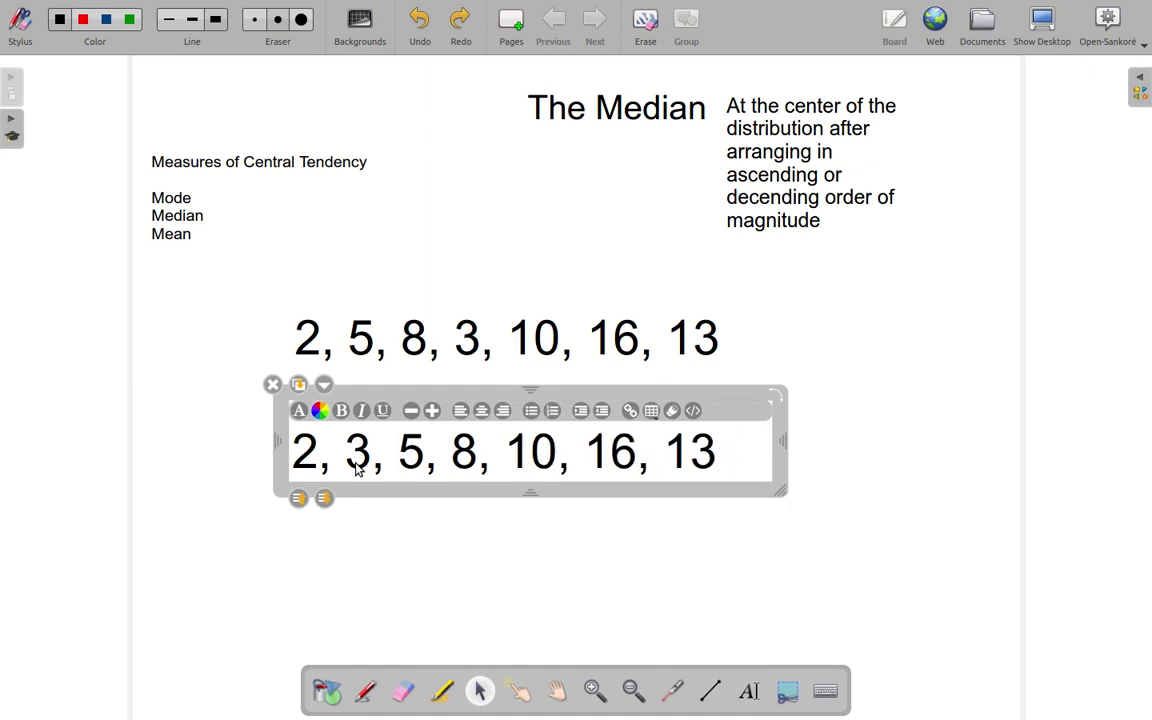
pyautogui.press('Right')
pyautogui.press('Right')
pyautogui.press('Right')
pyautogui.press('Right')
pyautogui.press('Right')
pyautogui.press('Right')
pyautogui.press('Right')
pyautogui.press('Right')
pyautogui.press('Right')
# Step: Move 13 before 16 so the row reads 2, 3, 5, 8, 10, 13, 16
pyautogui.click(591, 458)
pyautogui.write('13')
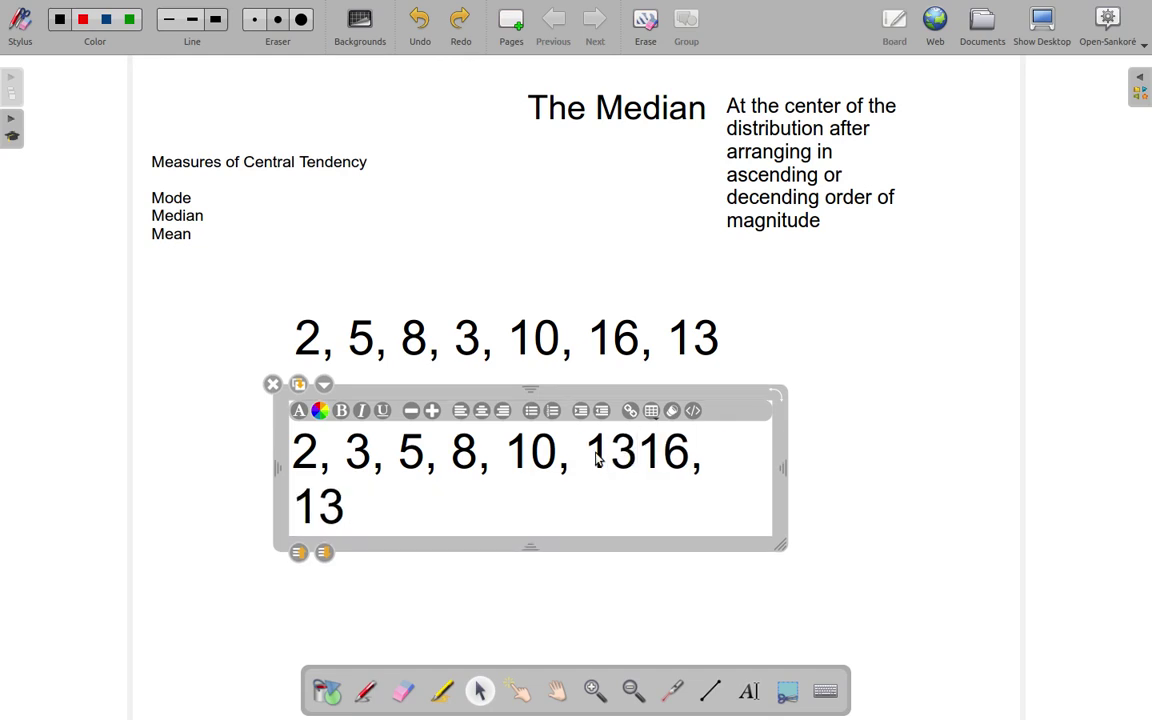
pyautogui.write(',')
pyautogui.press('Right')
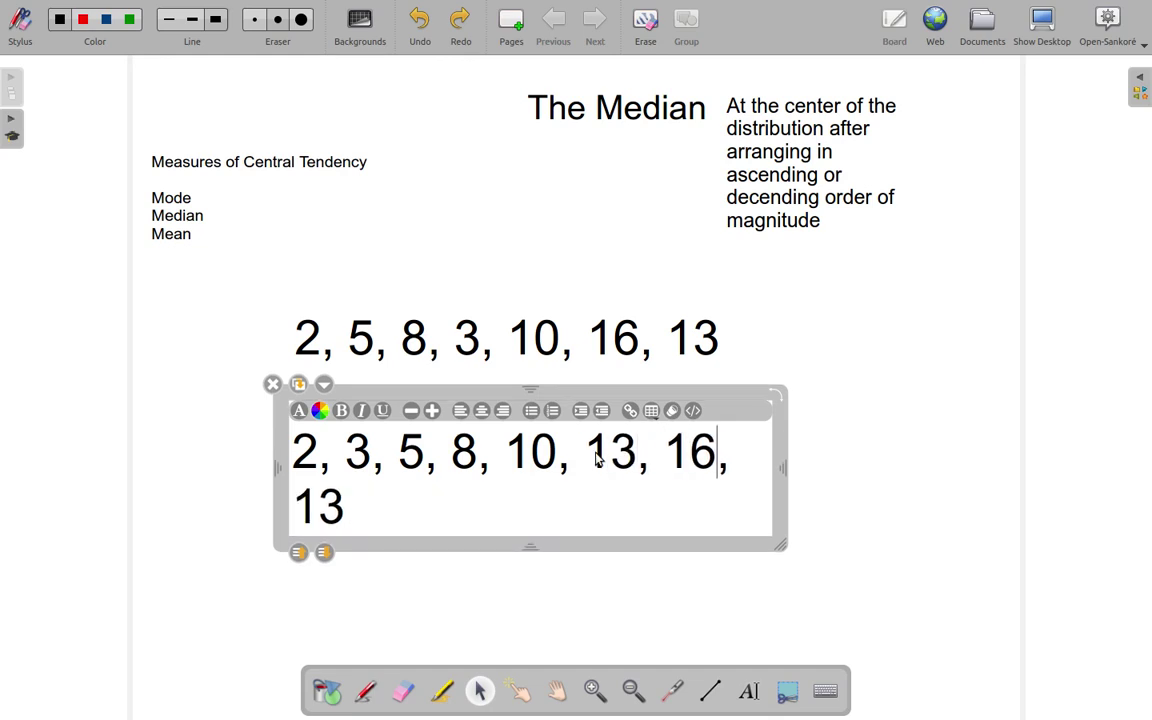
pyautogui.press('Delete')
pyautogui.press('Delete')
pyautogui.press('Delete')
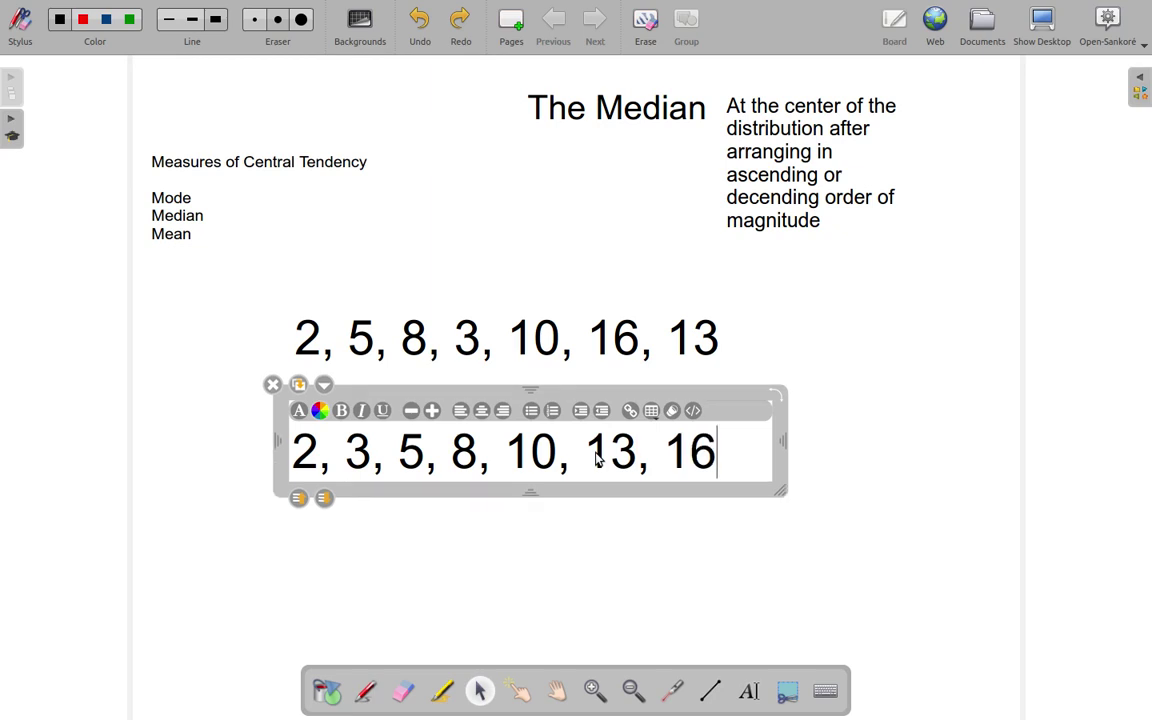
pyautogui.click(945, 539)
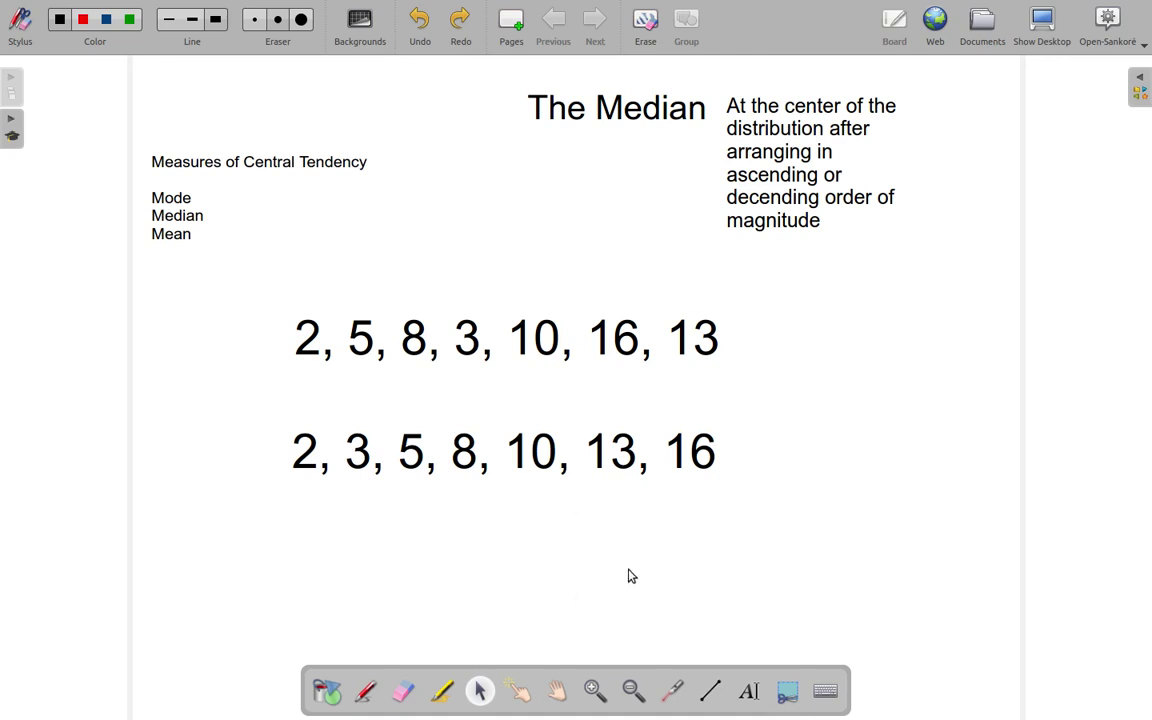
# Step: Strike through the original unsorted number row with a red straight line
pyautogui.click(709, 691)
pyautogui.click(443, 692)
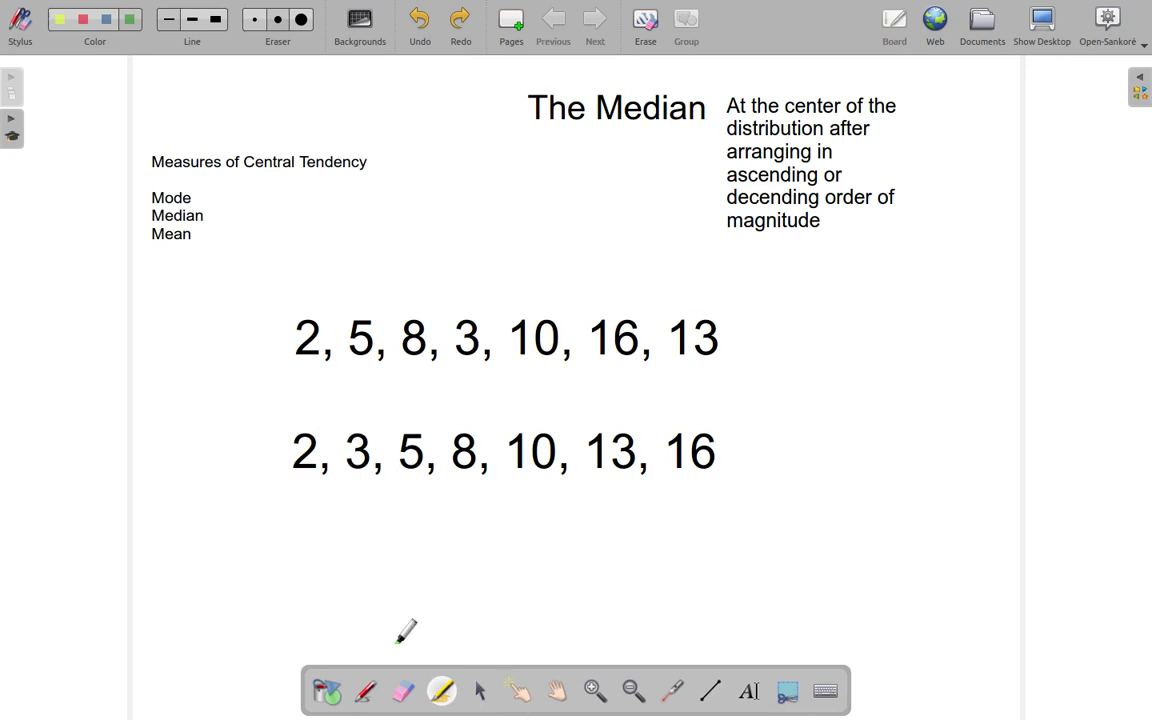
pyautogui.click(365, 691)
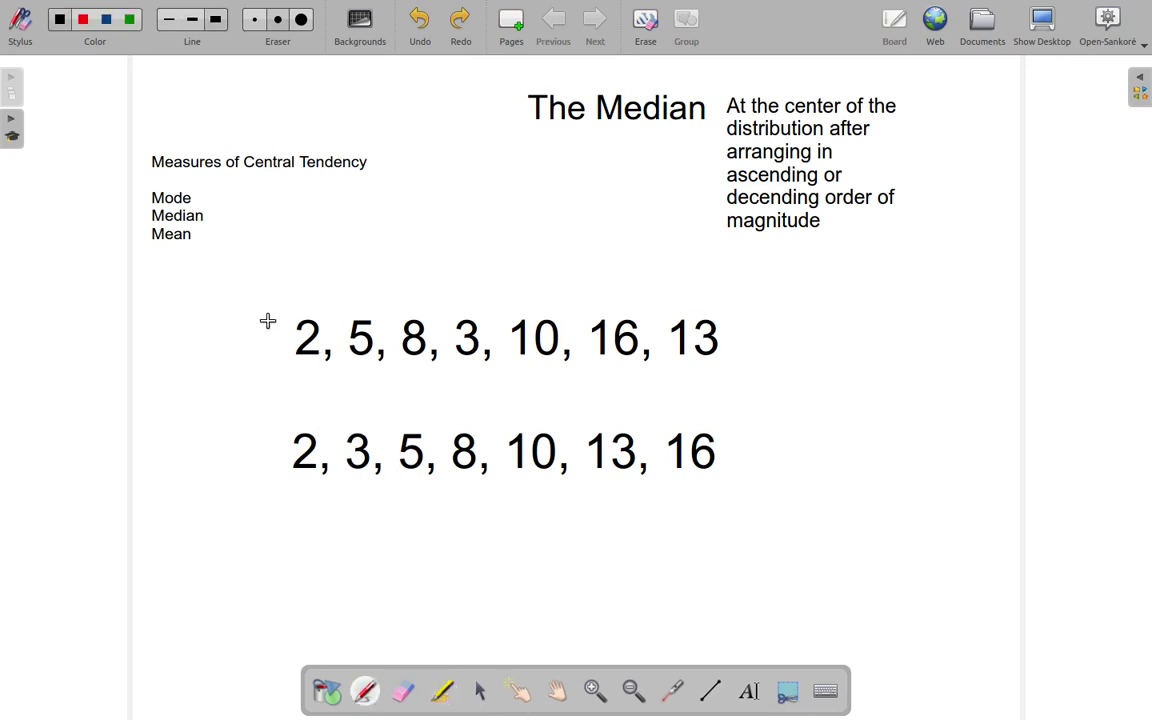
pyautogui.click(716, 690)
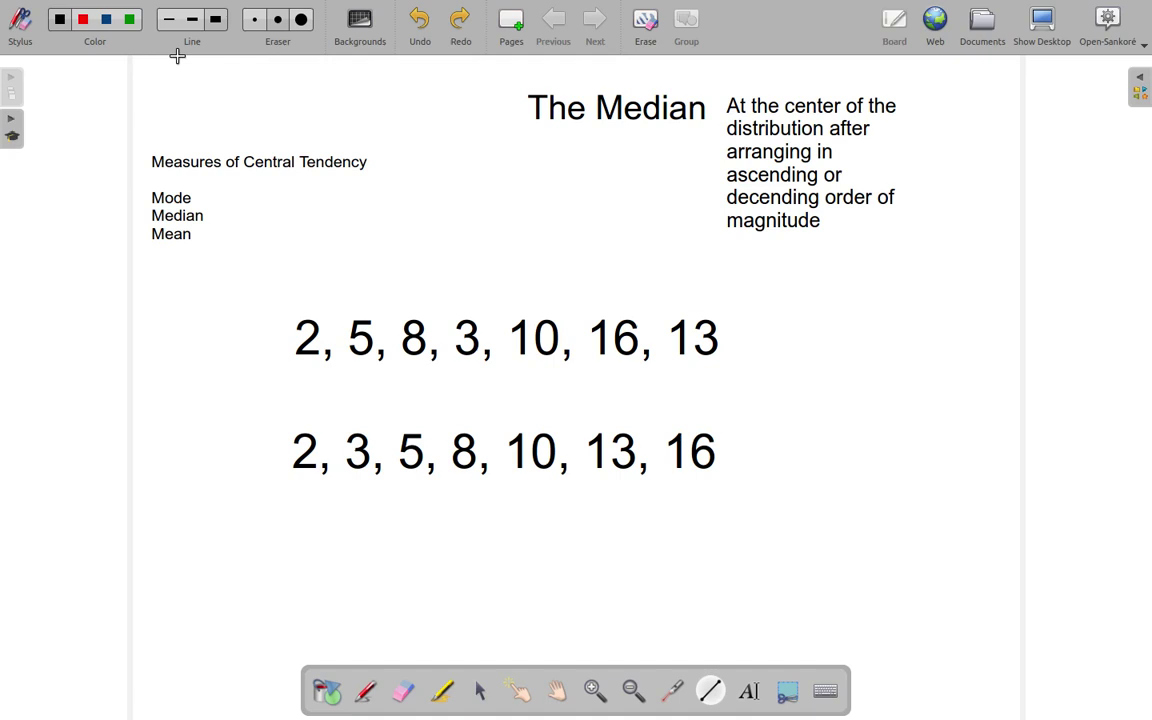
pyautogui.click(80, 22)
pyautogui.moveTo(295, 315)
pyautogui.mouseDown()
pyautogui.moveTo(722, 350)
pyautogui.moveTo(295, 363)
pyautogui.mouseUp()
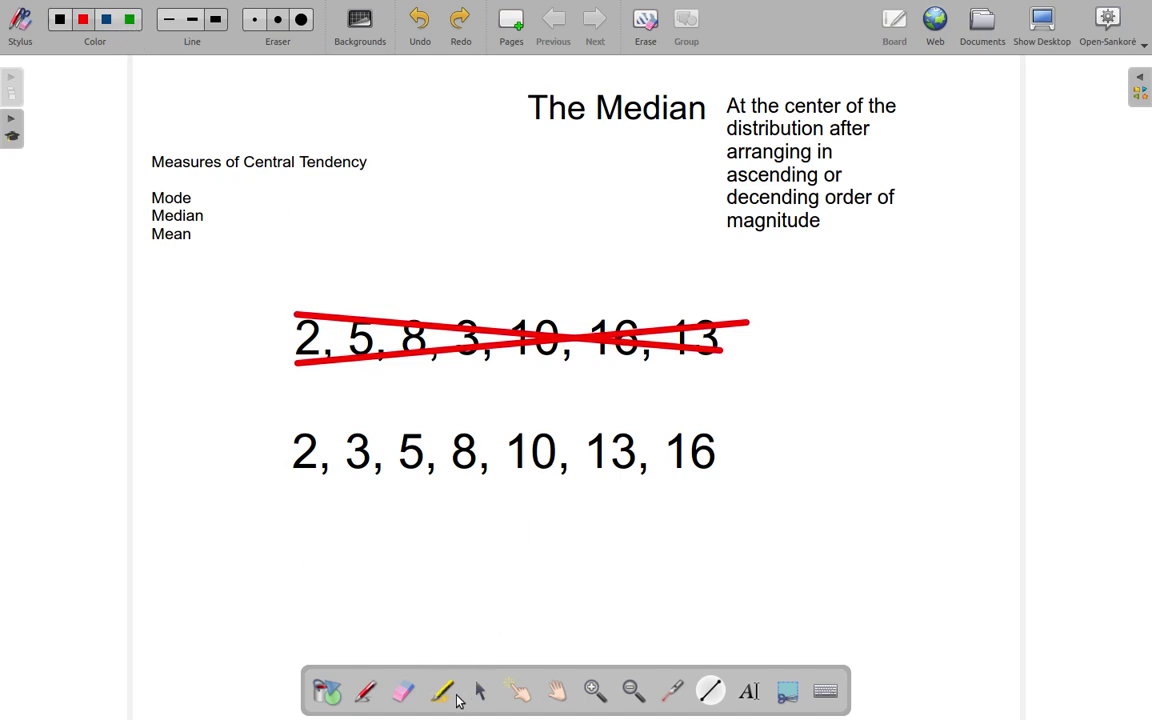
pyautogui.click(443, 692)
# Step: Highlight under 2, 3, 5 and 10, 13, 16 in blue, and mark beneath 8
pyautogui.click(85, 24)
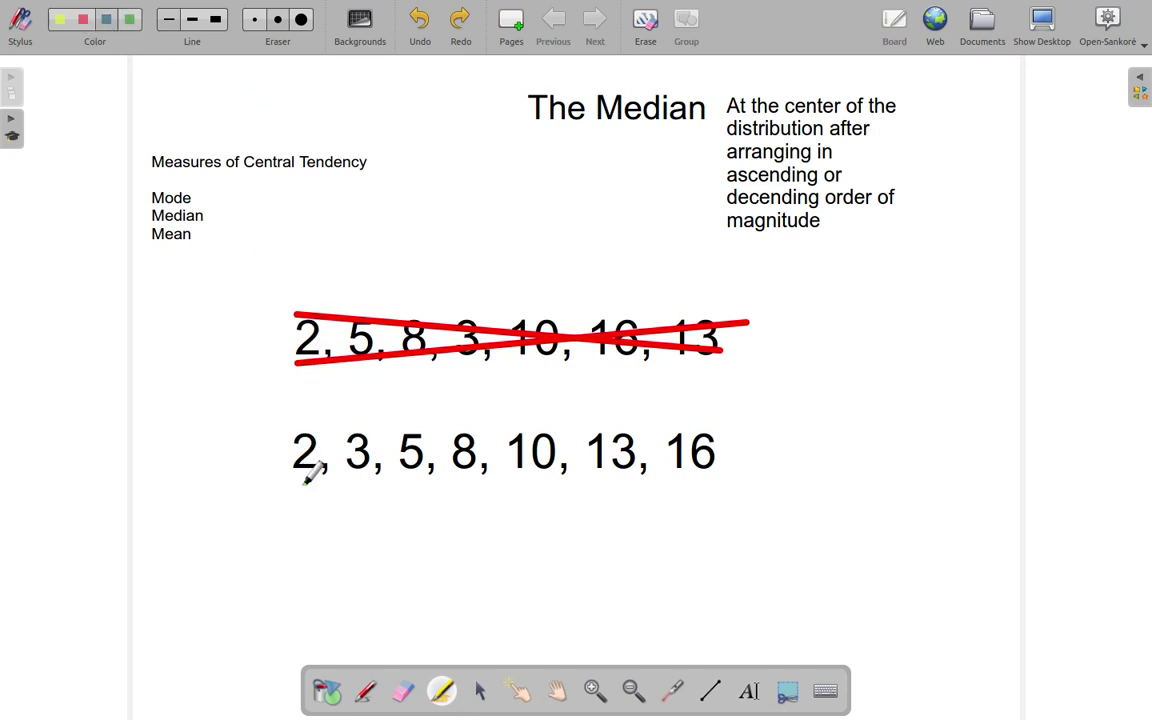
pyautogui.moveTo(298, 490); pyautogui.dragTo(420, 496)
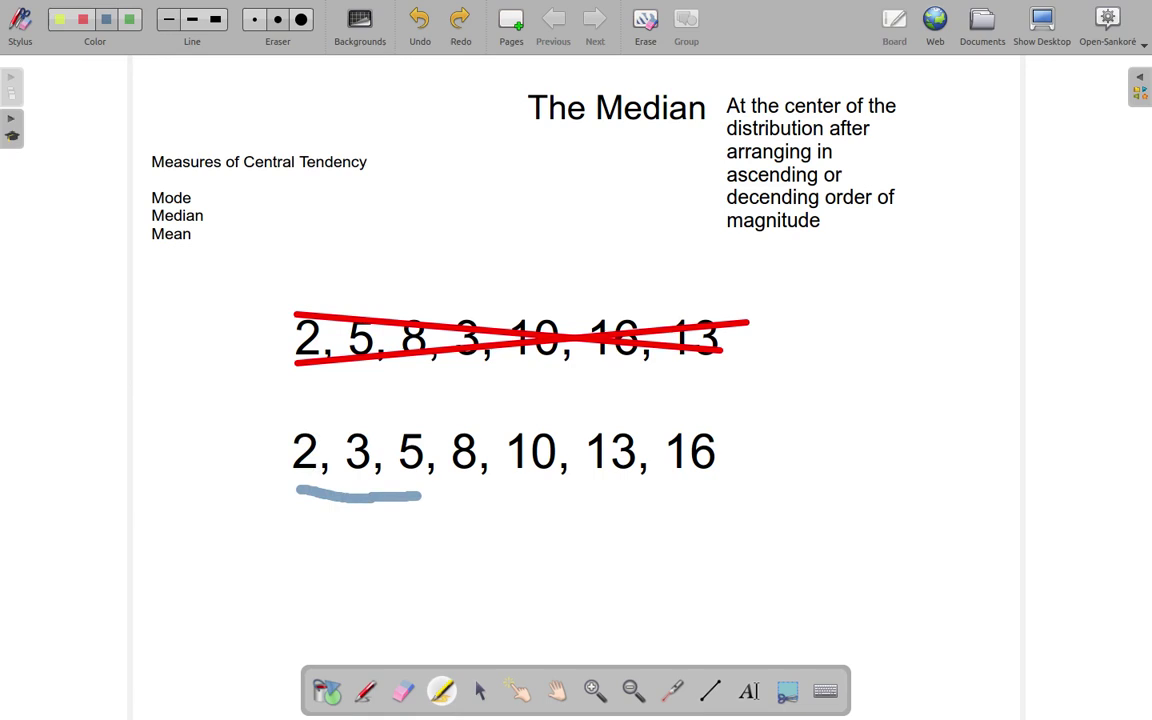
pyautogui.moveTo(531, 500); pyautogui.dragTo(742, 507)
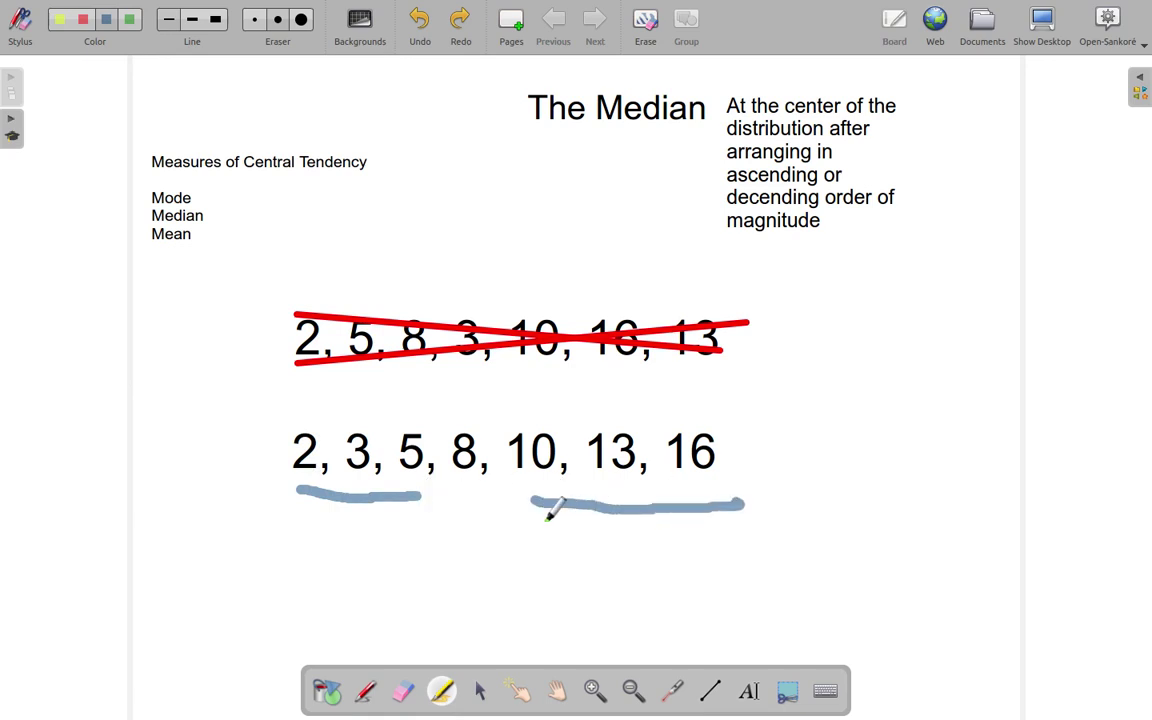
pyautogui.moveTo(463, 482)
pyautogui.mouseDown()
pyautogui.moveTo(451, 515)
pyautogui.moveTo(467, 536)
pyautogui.mouseUp()
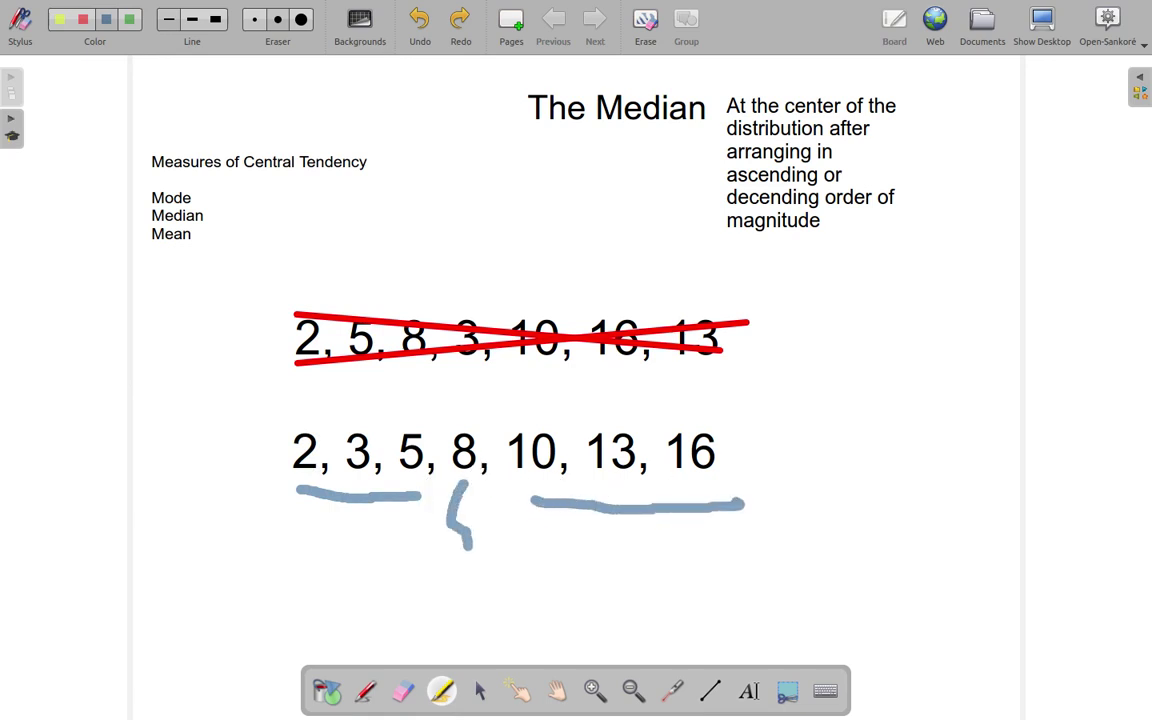
# Step: Replace the stray stroke with a blue arrow down from 8 and handwrite a red 8 below
pyautogui.click(416, 28)
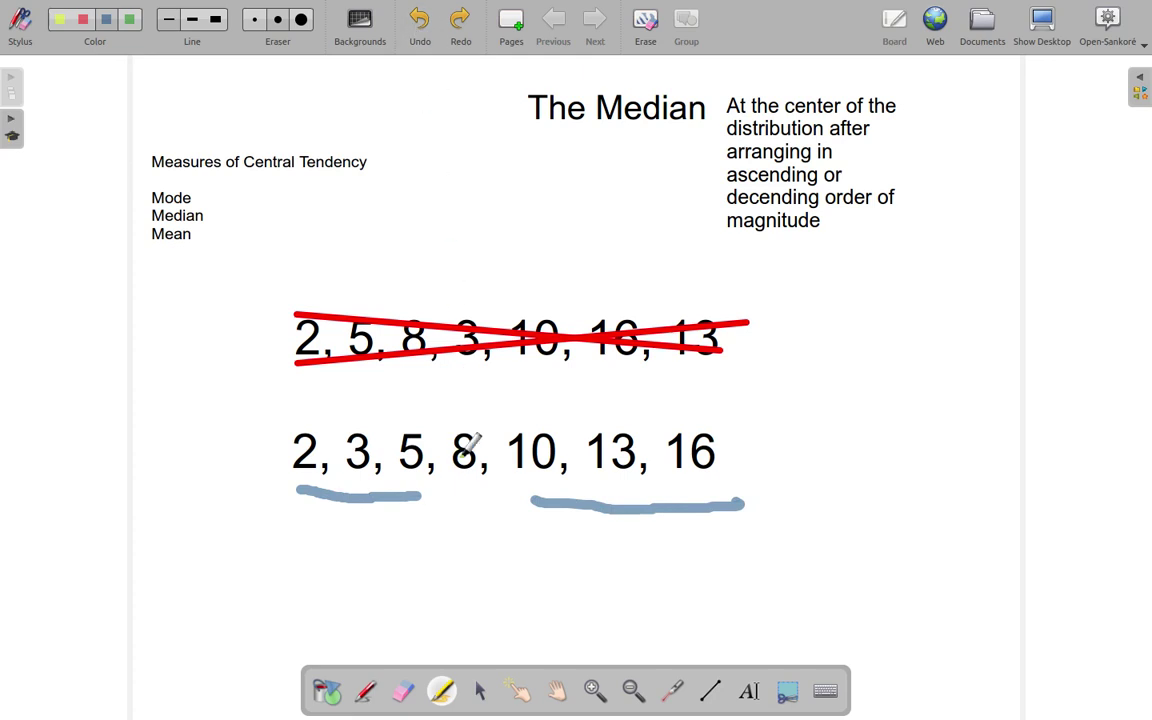
pyautogui.moveTo(466, 478)
pyautogui.mouseDown()
pyautogui.moveTo(466, 532)
pyautogui.moveTo(492, 515)
pyautogui.mouseUp()
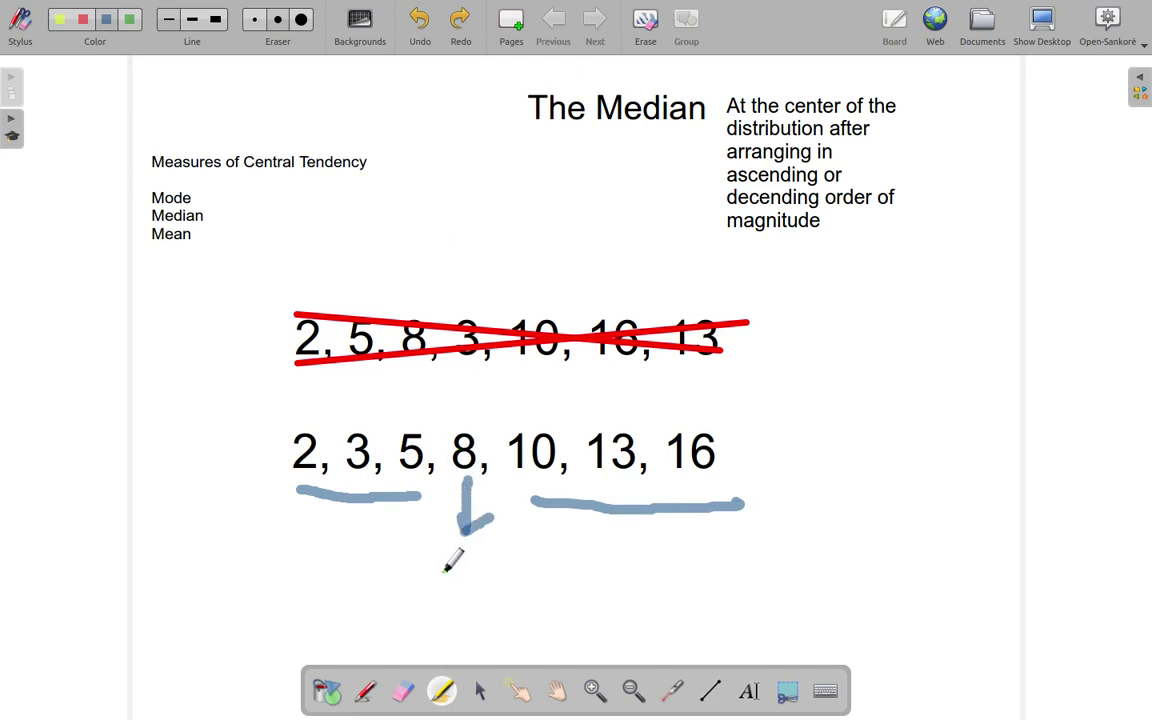
pyautogui.click(365, 690)
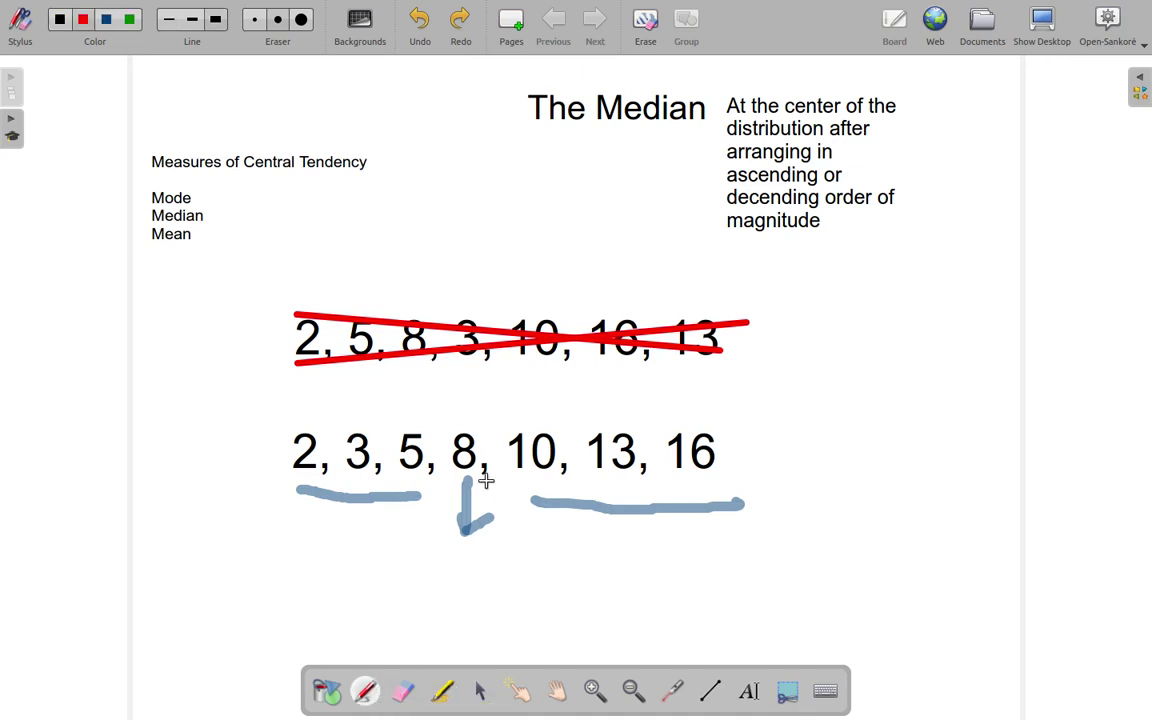
pyautogui.moveTo(486, 552)
pyautogui.mouseDown()
pyautogui.moveTo(462, 568)
pyautogui.moveTo(471, 609)
pyautogui.moveTo(459, 596)
pyautogui.mouseUp()
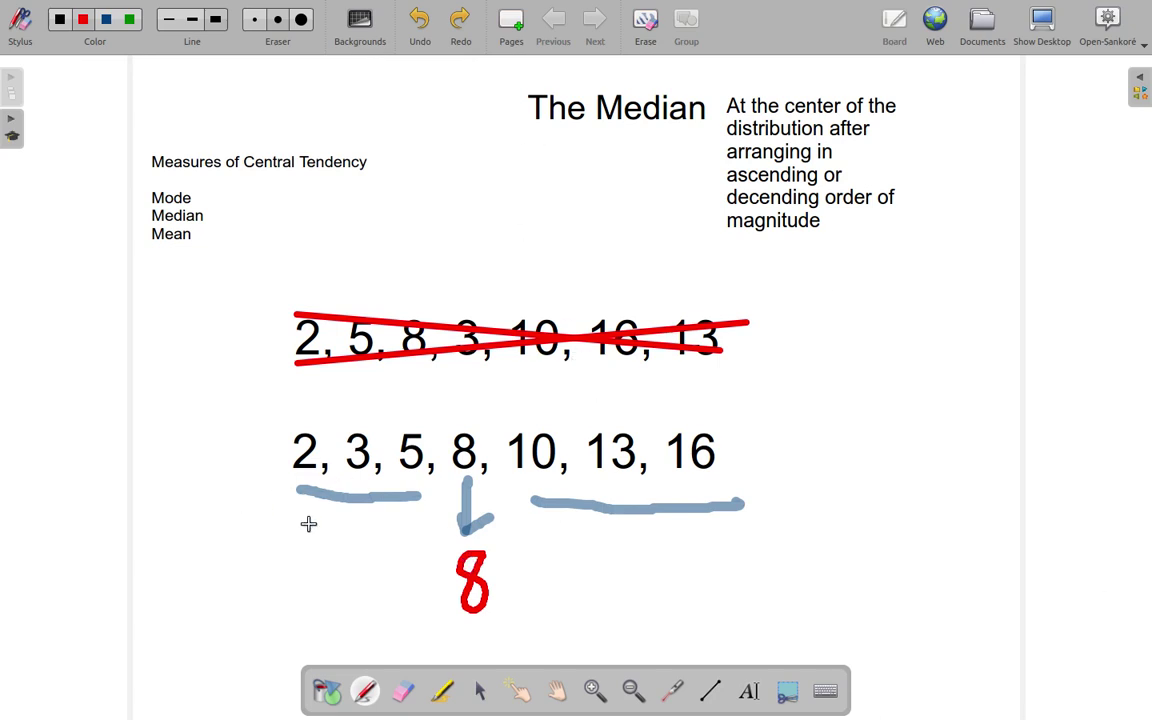
# Step: Erase all ink marks and delete the crossed-out unsorted number row
pyautogui.click(403, 691)
pyautogui.moveTo(468, 560)
pyautogui.mouseDown()
pyautogui.moveTo(452, 582)
pyautogui.moveTo(478, 489)
pyautogui.moveTo(499, 527)
pyautogui.moveTo(393, 499)
pyautogui.moveTo(518, 657)
pyautogui.moveTo(470, 609)
pyautogui.moveTo(656, 288)
pyautogui.moveTo(689, 278)
pyautogui.moveTo(804, 300)
pyautogui.moveTo(580, 294)
pyautogui.moveTo(676, 295)
pyautogui.mouseUp()
pyautogui.click(481, 692)
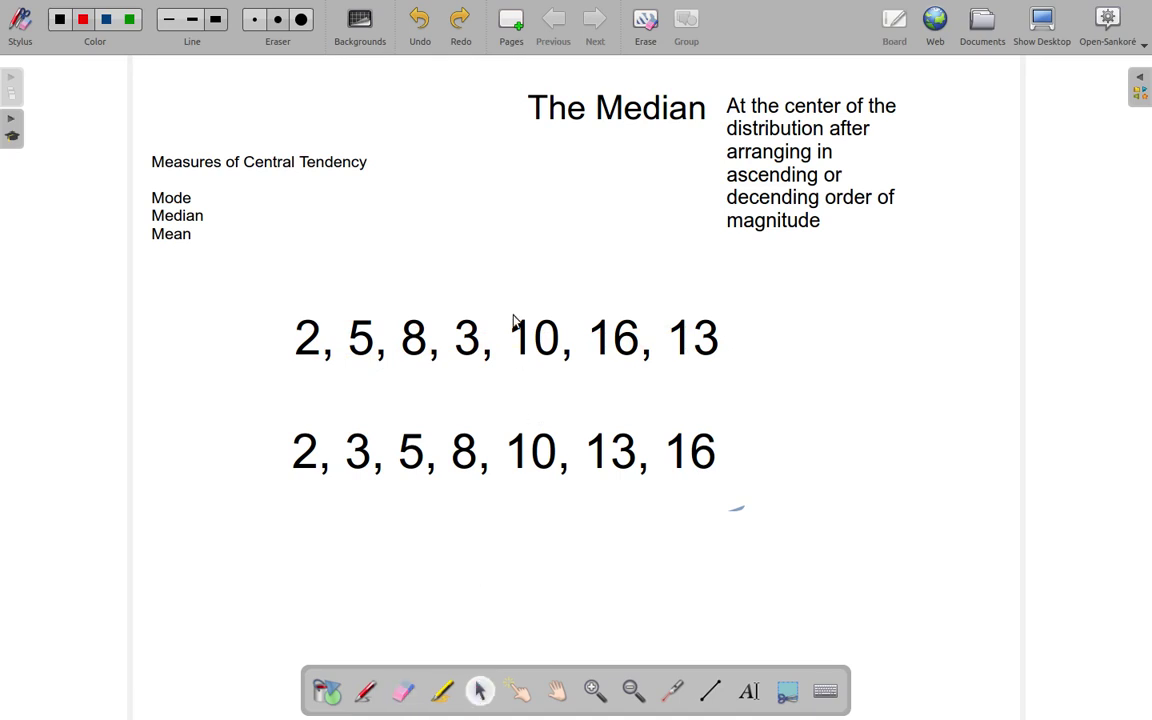
pyautogui.click(513, 322)
pyautogui.press('Delete')
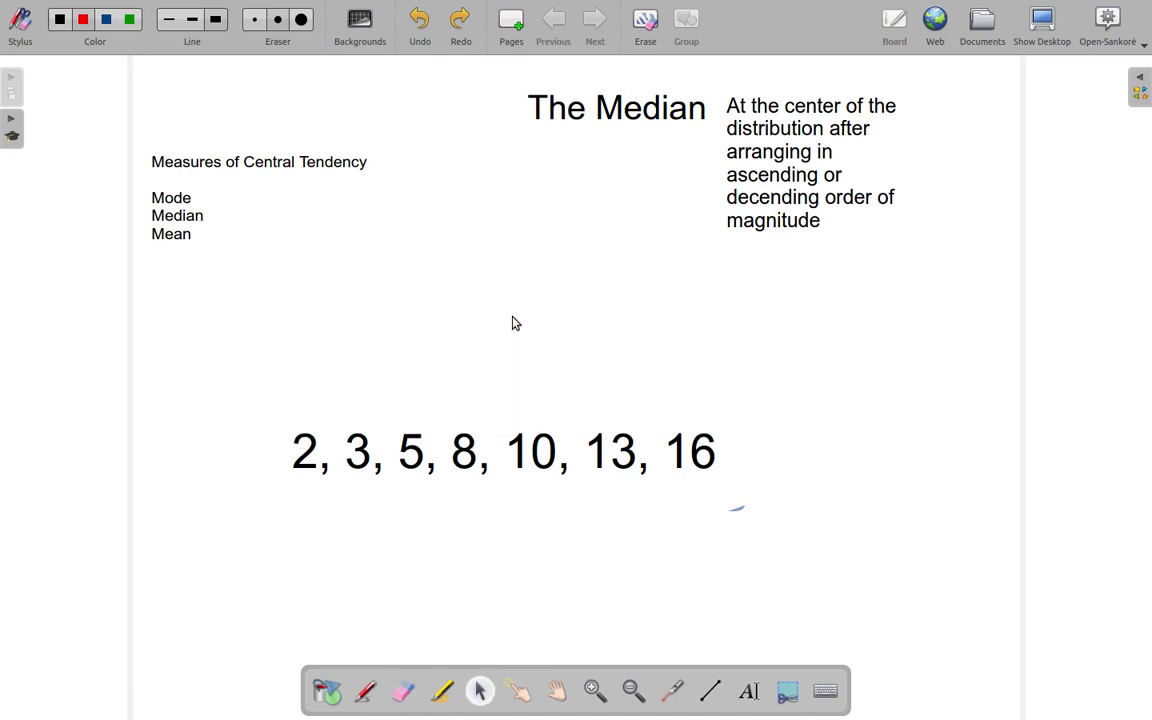
# Step: Move the sorted row up and append ', 19', keeping it on one line
pyautogui.moveTo(556, 456); pyautogui.dragTo(592, 378)
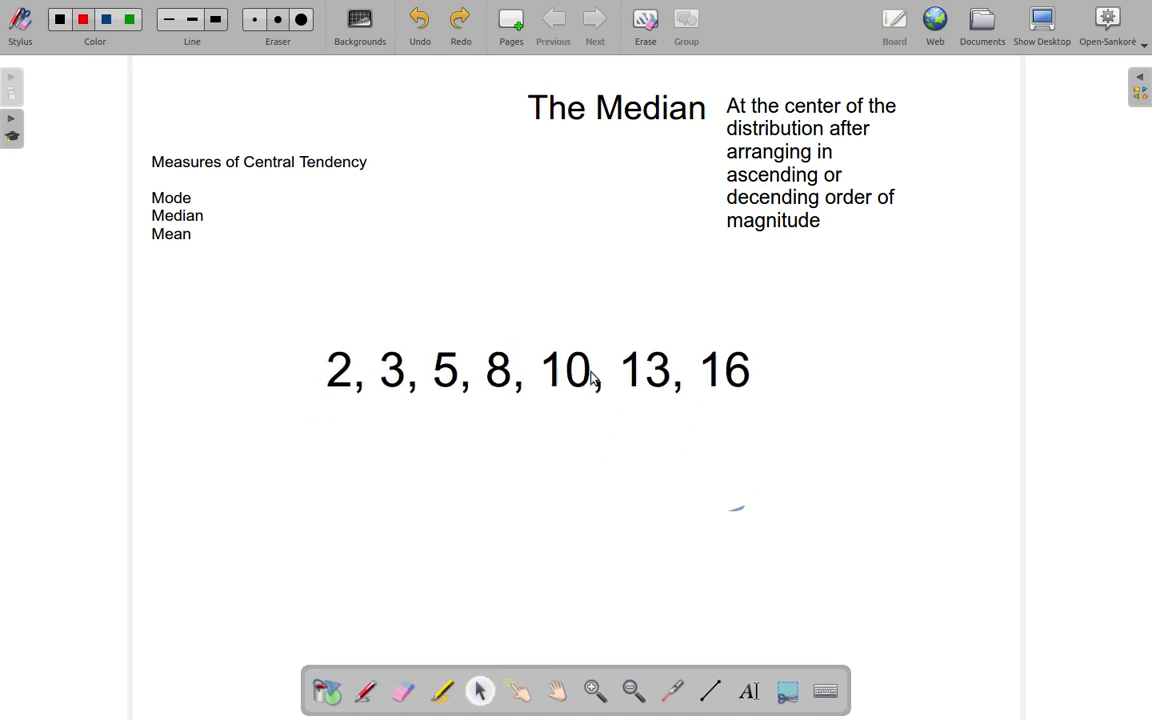
pyautogui.click(676, 368)
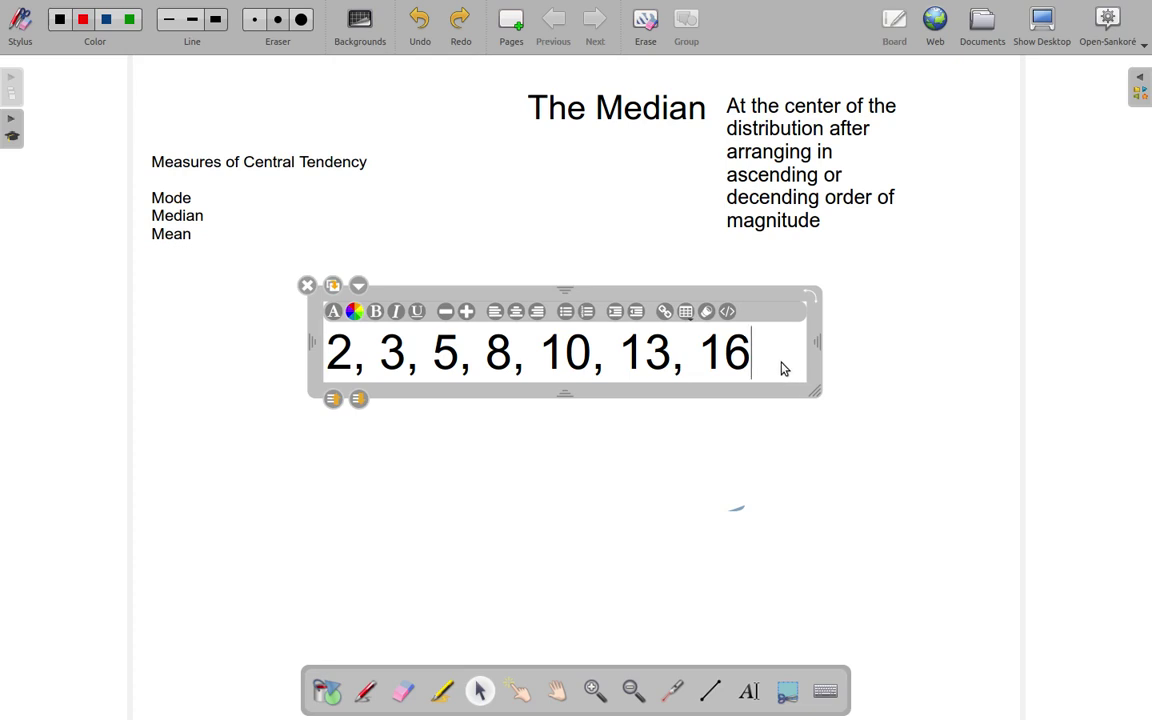
pyautogui.write(', 1')
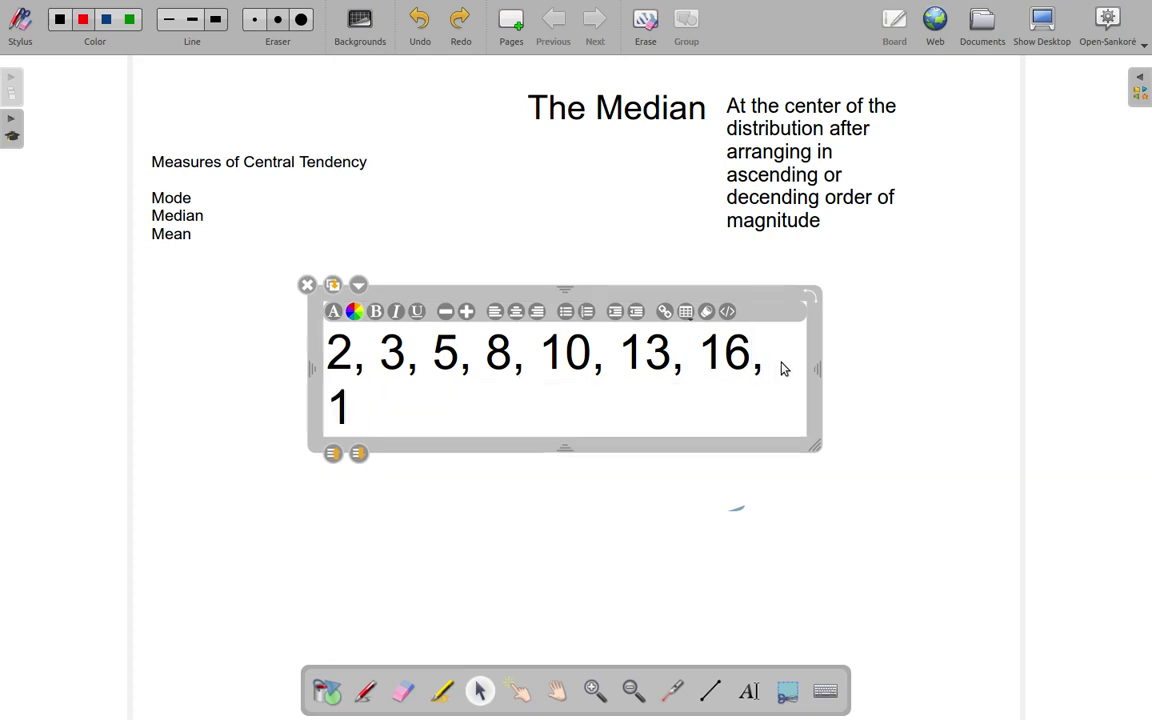
pyautogui.write('9')
pyautogui.moveTo(818, 369); pyautogui.dragTo(937, 369)
pyautogui.click(979, 387)
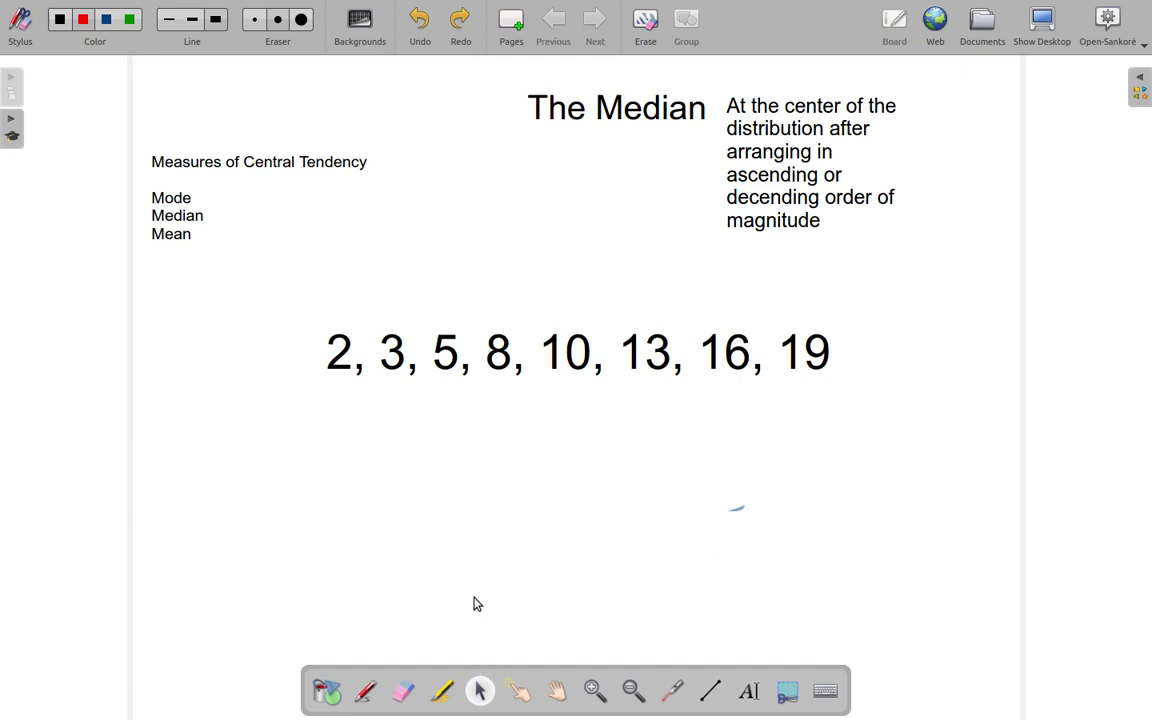
# Step: Highlight under 2, 3, 5 and 13, 16, 19 in blue, erasing the excess near 8 and 10
pyautogui.click(442, 691)
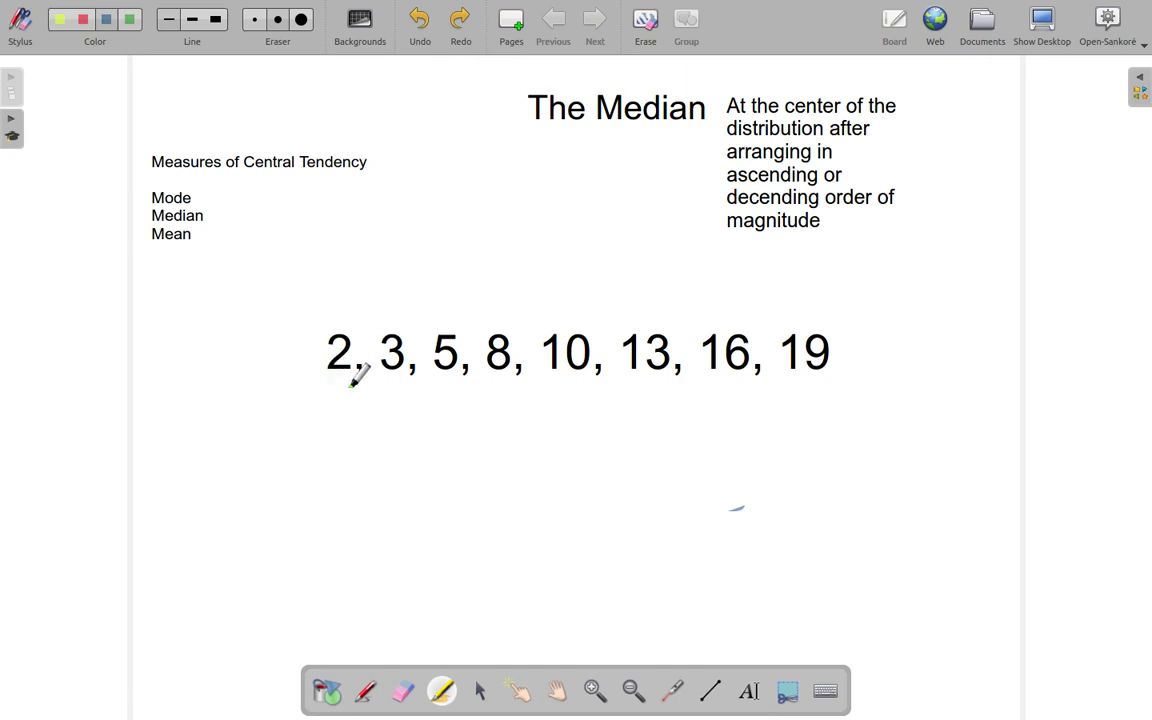
pyautogui.moveTo(338, 388); pyautogui.dragTo(442, 396)
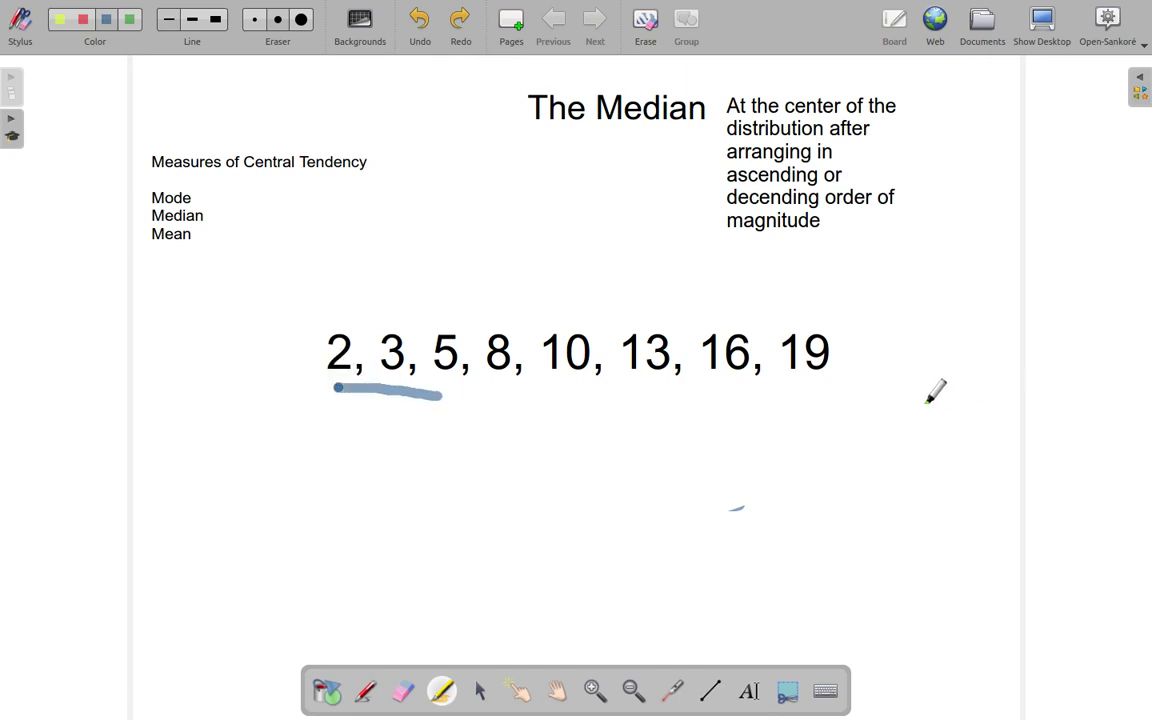
pyautogui.moveTo(825, 386); pyautogui.dragTo(667, 391)
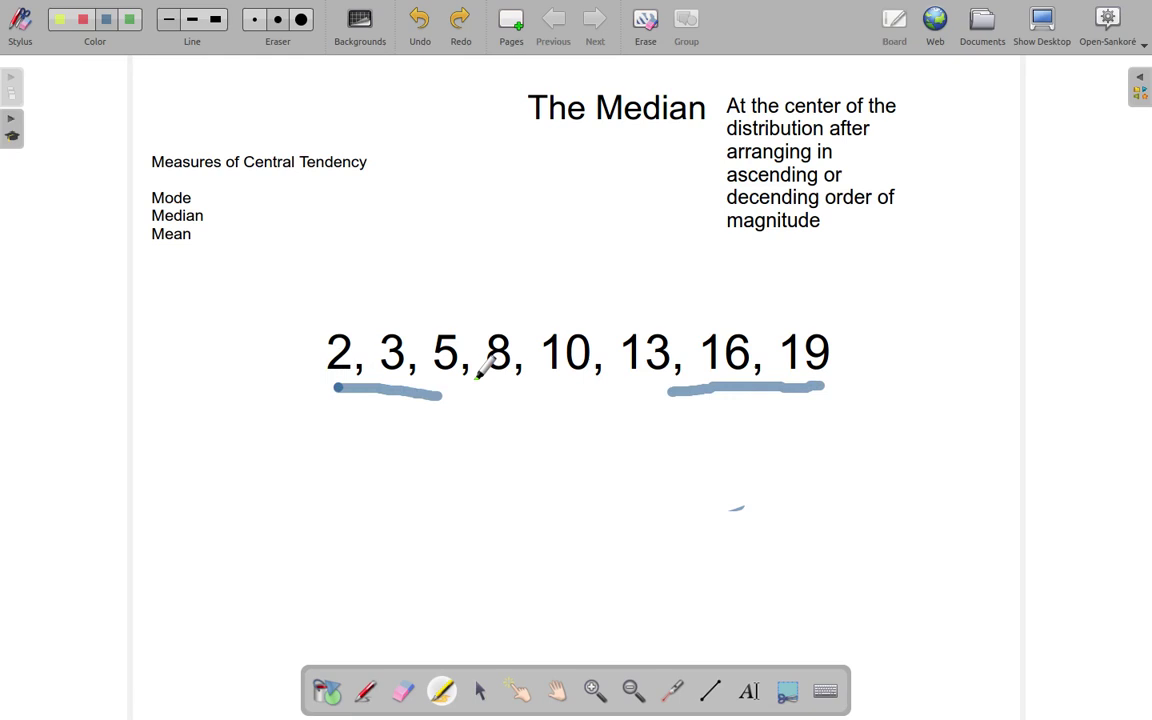
pyautogui.moveTo(434, 395); pyautogui.dragTo(494, 391)
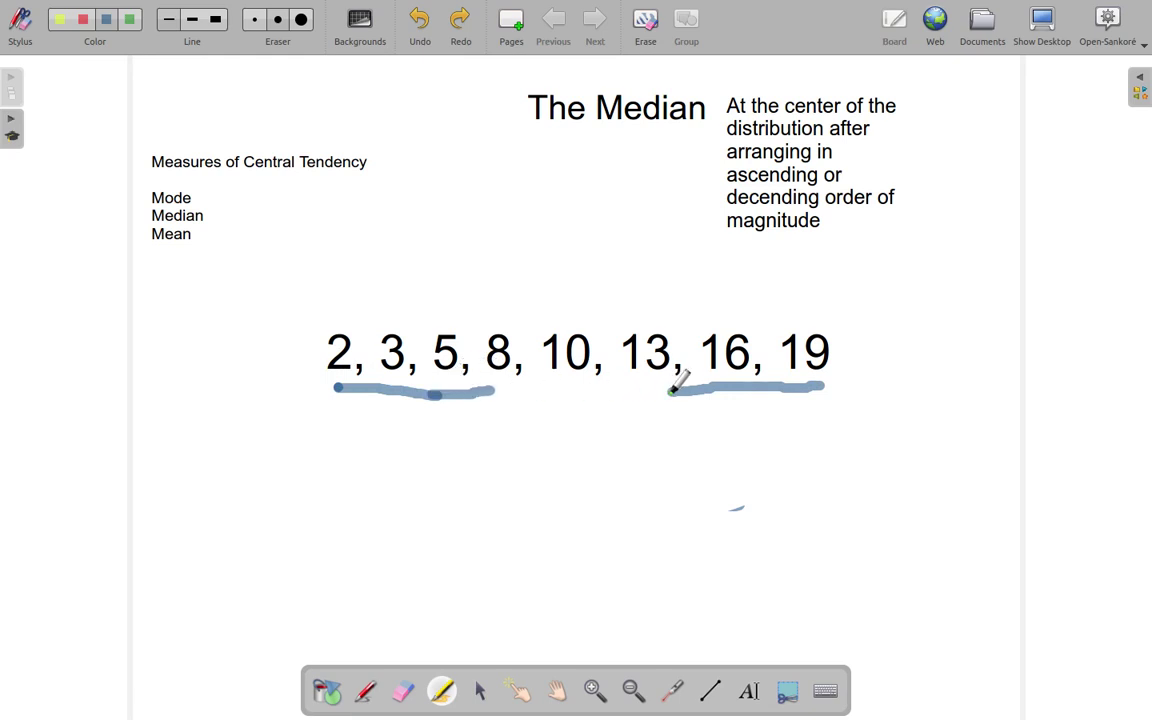
pyautogui.moveTo(667, 391); pyautogui.dragTo(557, 395)
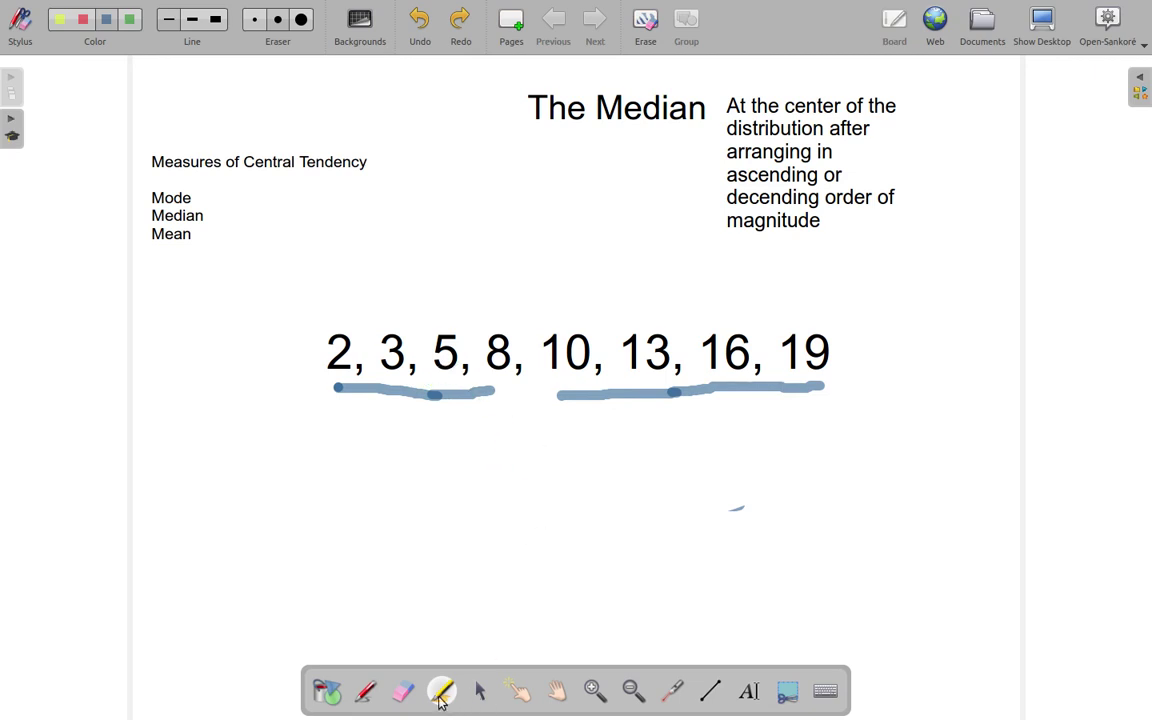
pyautogui.click(402, 691)
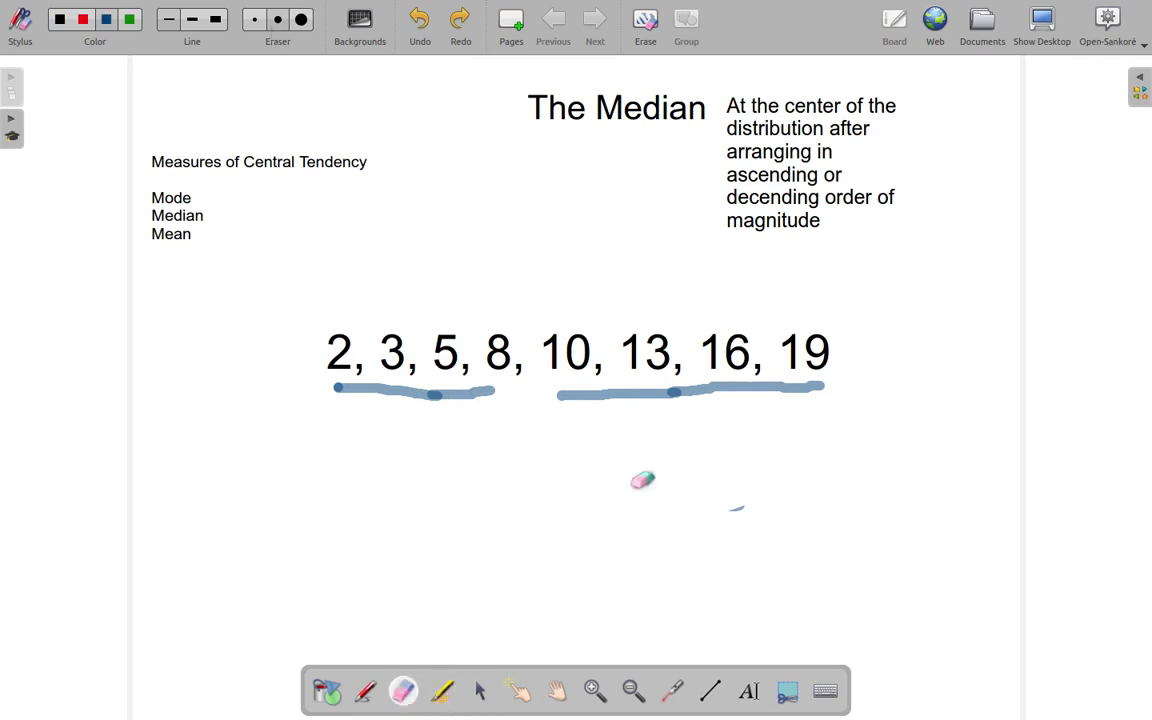
pyautogui.moveTo(359, 491); pyautogui.dragTo(486, 389)
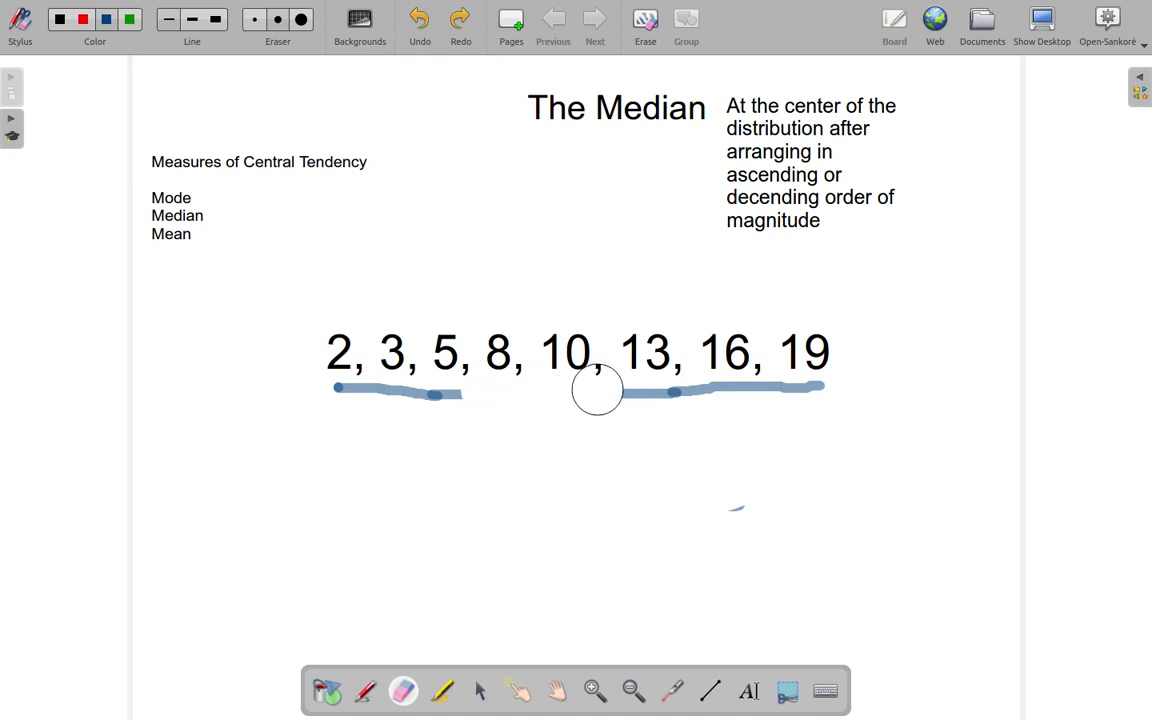
pyautogui.moveTo(486, 389); pyautogui.dragTo(605, 392)
# Step: Draw a blue forked brace joining beneath 8 and 10
pyautogui.click(442, 690)
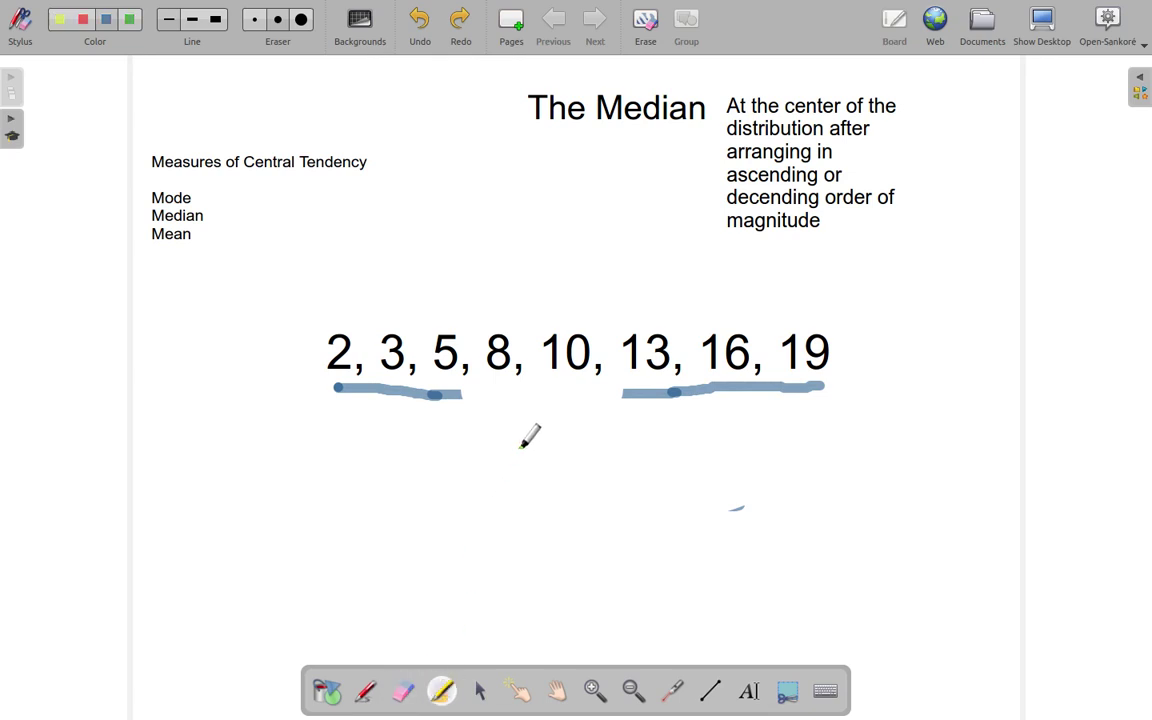
pyautogui.hotkey('ctrl', 'e')
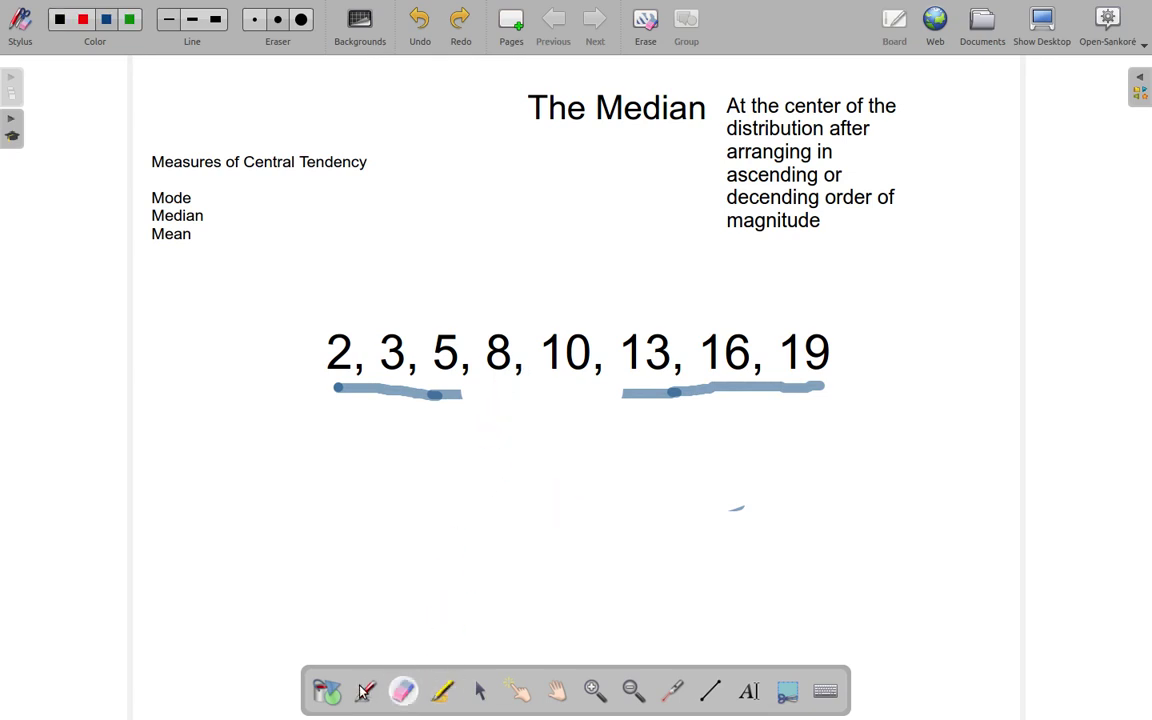
pyautogui.click(442, 690)
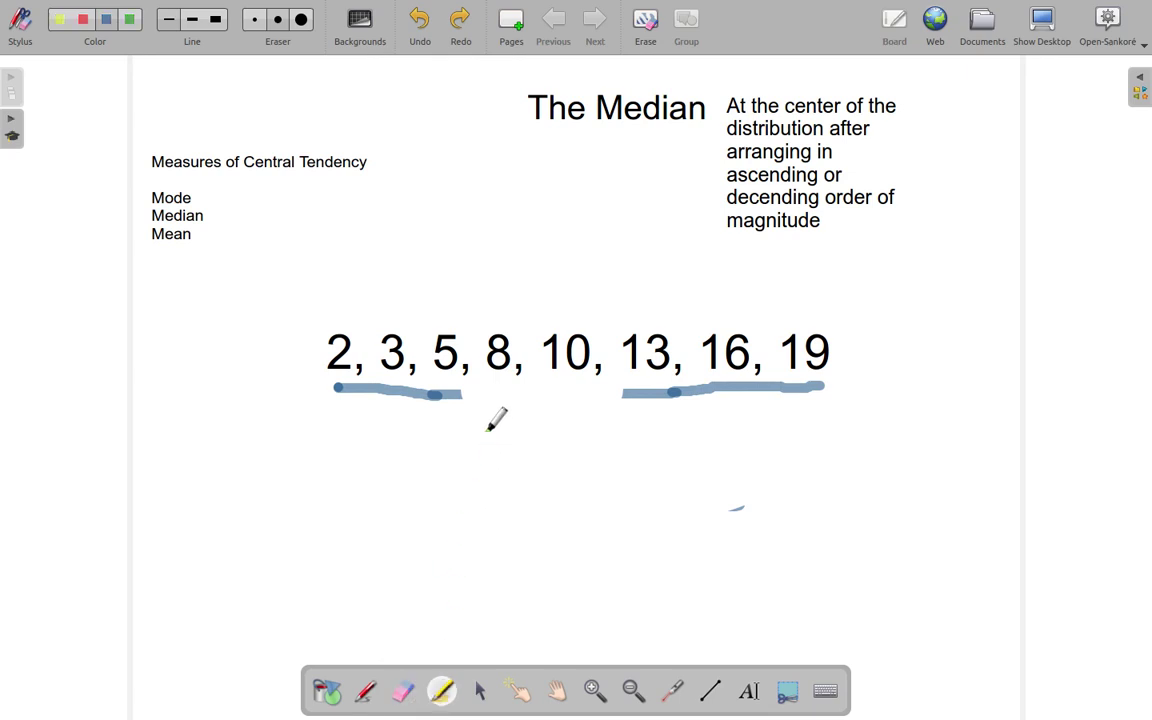
pyautogui.moveTo(488, 422)
pyautogui.mouseDown()
pyautogui.moveTo(540, 493)
pyautogui.moveTo(588, 385)
pyautogui.mouseUp()
pyautogui.moveTo(492, 400); pyautogui.dragTo(493, 425)
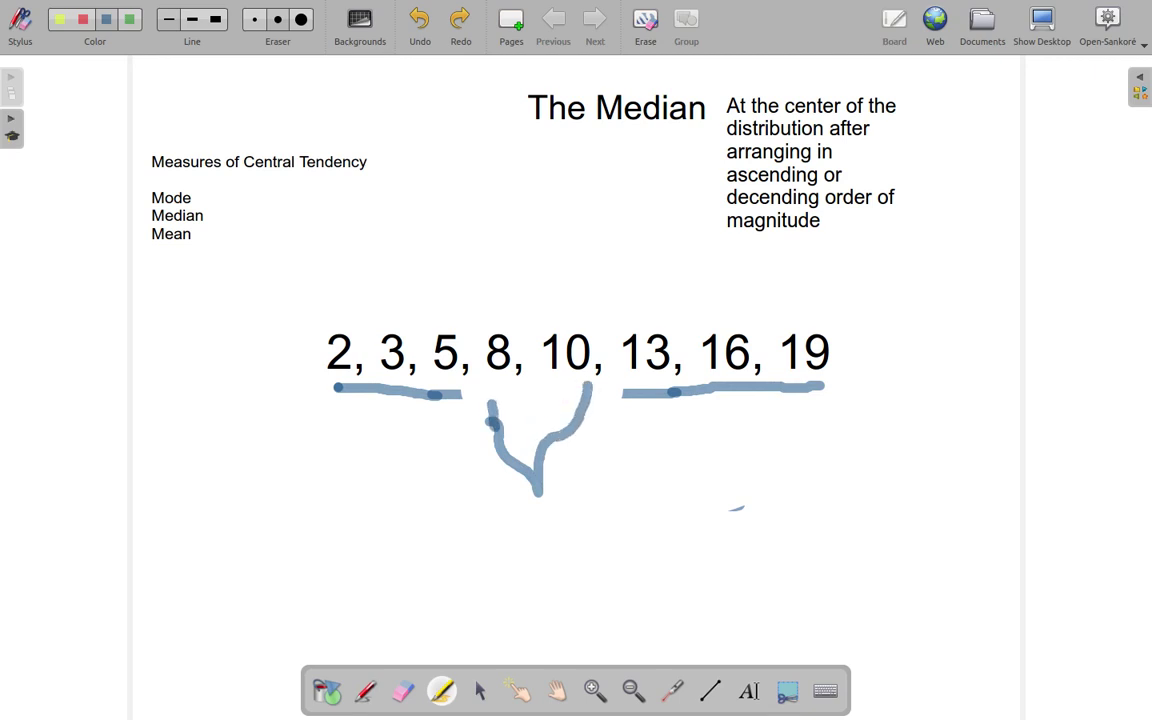
pyautogui.moveTo(480, 382); pyautogui.dragTo(492, 416)
pyautogui.click(365, 690)
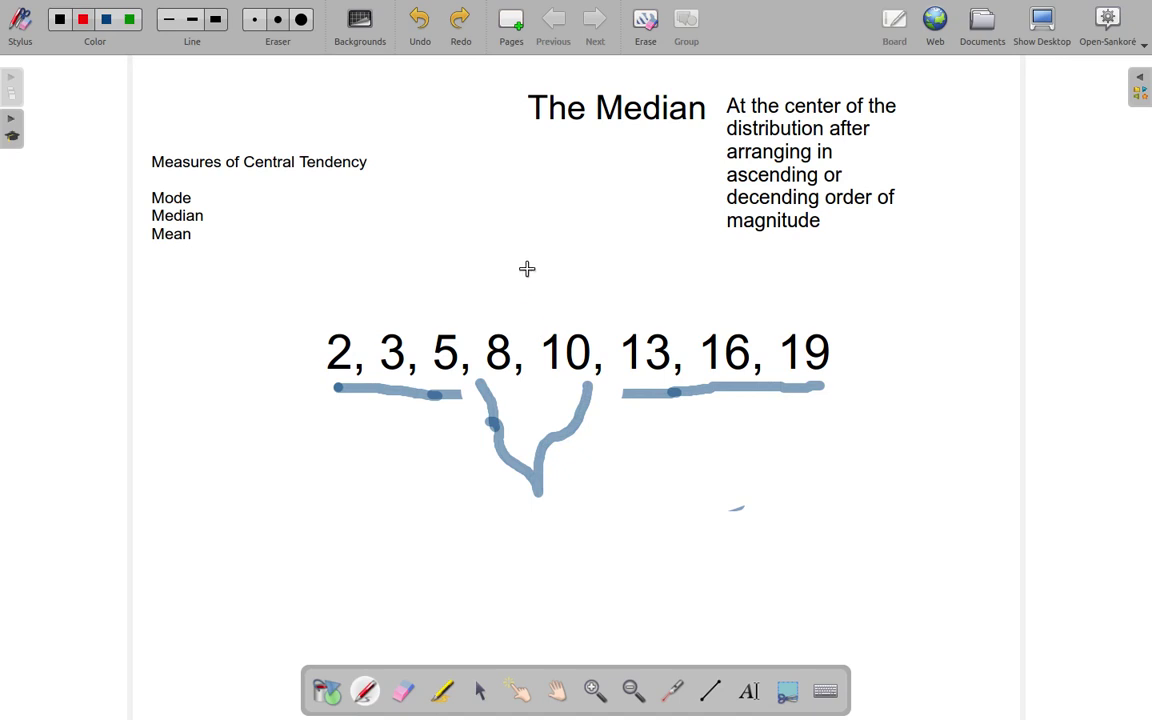
pyautogui.moveTo(527, 268); pyautogui.dragTo(531, 398)
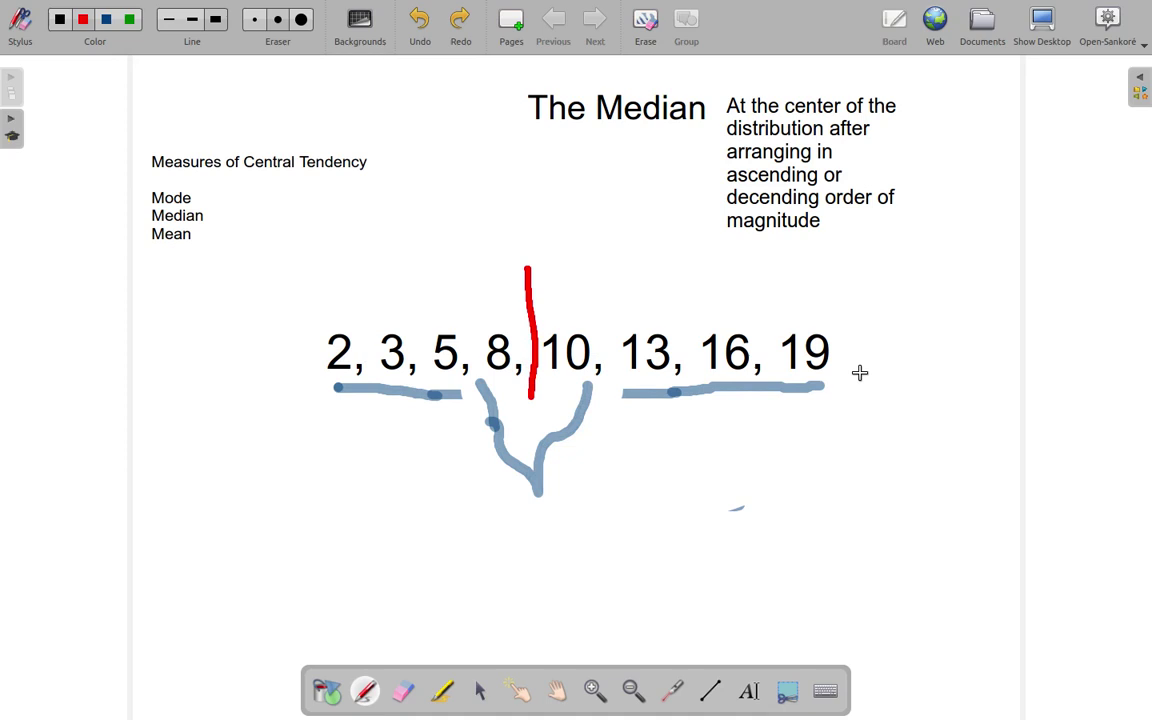
pyautogui.click(419, 22)
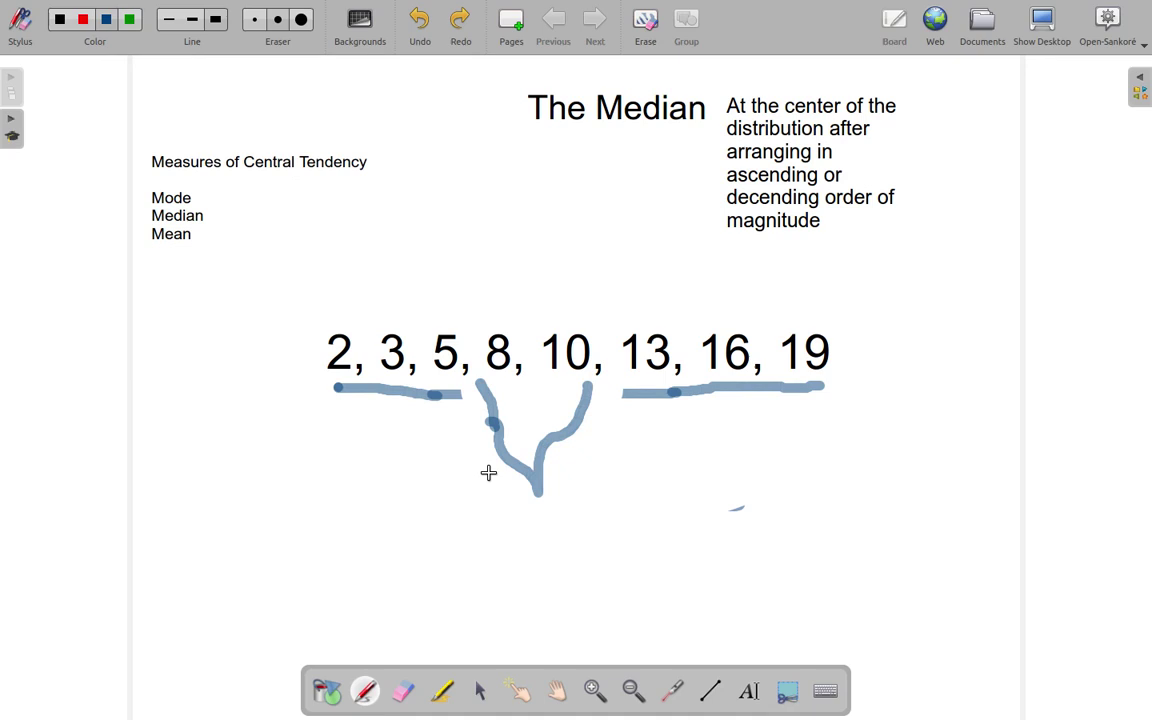
# Step: Handwrite (8+10)/2 = below the brace
pyautogui.moveTo(510, 518)
pyautogui.mouseDown()
pyautogui.moveTo(496, 566)
pyautogui.moveTo(548, 539)
pyautogui.moveTo(540, 562)
pyautogui.mouseUp()
pyautogui.moveTo(571, 520)
pyautogui.mouseDown()
pyautogui.moveTo(569, 560)
pyautogui.moveTo(591, 515)
pyautogui.mouseUp()
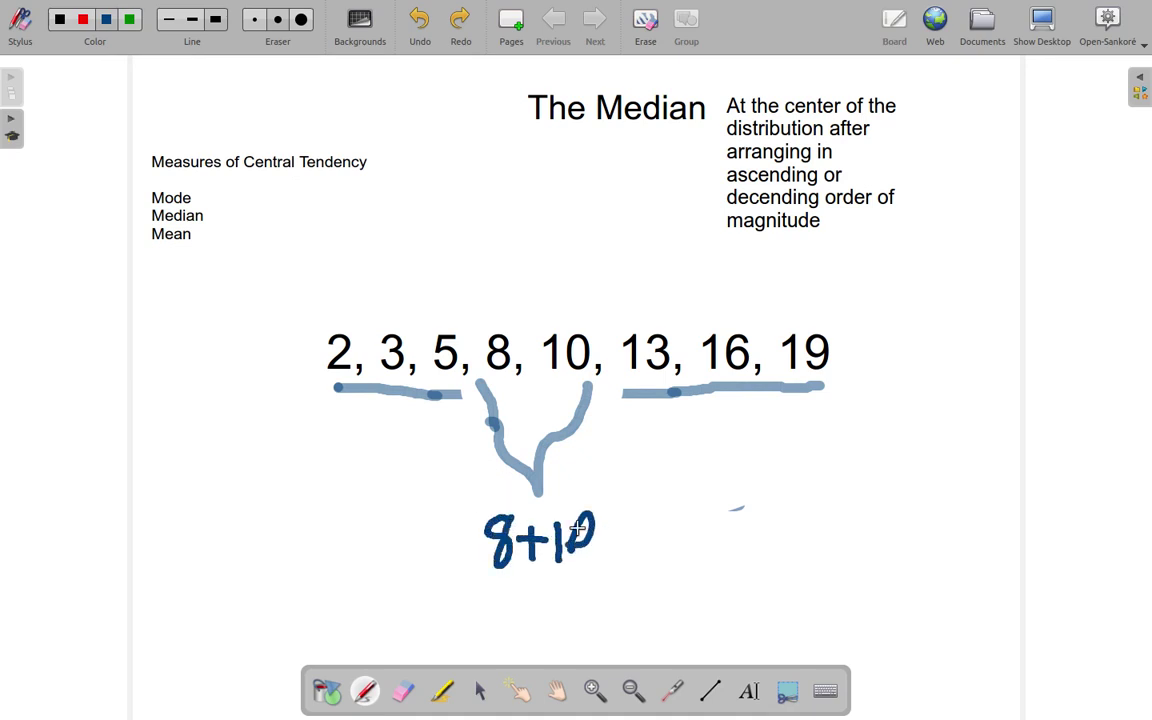
pyautogui.moveTo(483, 577)
pyautogui.mouseDown()
pyautogui.moveTo(595, 575)
pyautogui.moveTo(540, 606)
pyautogui.moveTo(569, 622)
pyautogui.mouseUp()
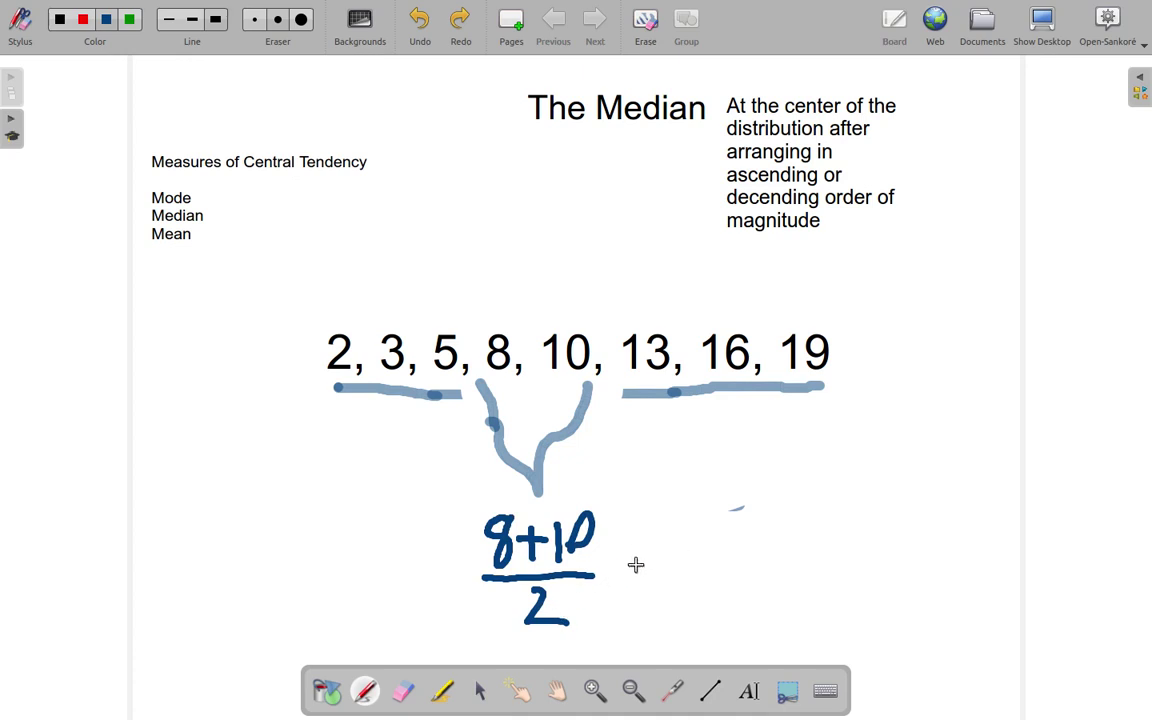
pyautogui.moveTo(634, 558)
pyautogui.mouseDown()
pyautogui.moveTo(661, 558)
pyautogui.moveTo(669, 577)
pyautogui.mouseUp()
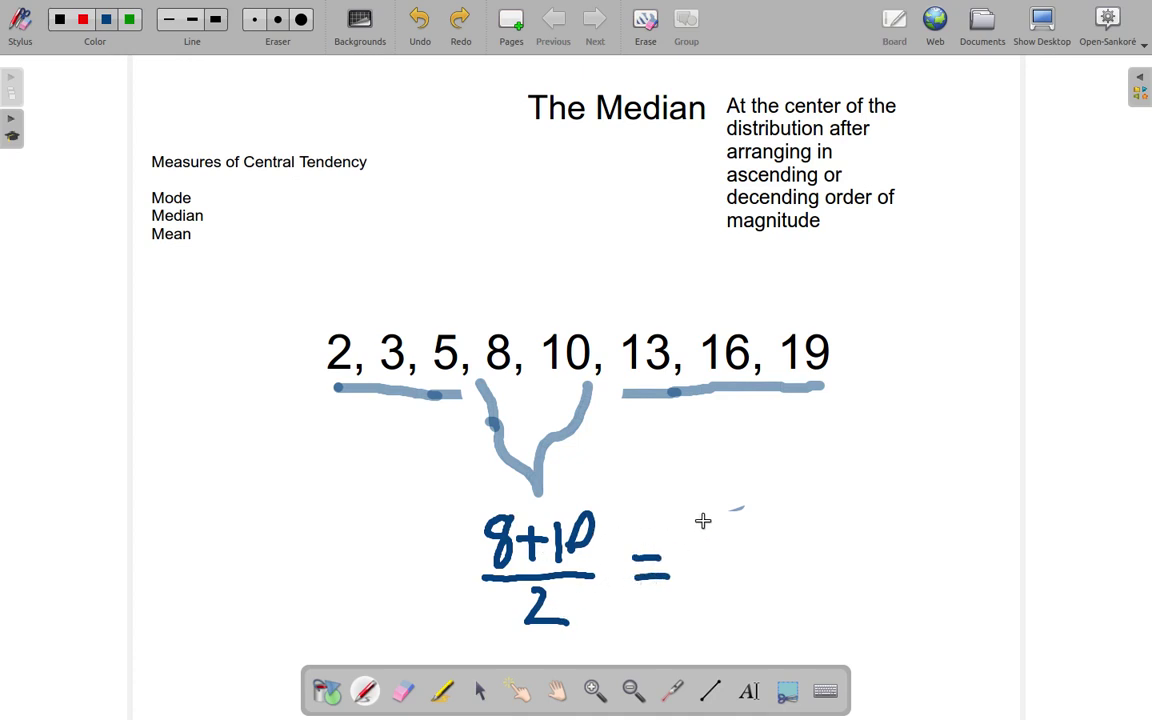
# Step: Continue the working with 18/2 = 9, then switch to the desktop
pyautogui.moveTo(701, 512); pyautogui.dragTo(695, 549)
pyautogui.moveTo(737, 512)
pyautogui.mouseDown()
pyautogui.moveTo(723, 556)
pyautogui.moveTo(722, 530)
pyautogui.mouseUp()
pyautogui.moveTo(679, 583)
pyautogui.mouseDown()
pyautogui.moveTo(746, 567)
pyautogui.moveTo(745, 611)
pyautogui.mouseUp()
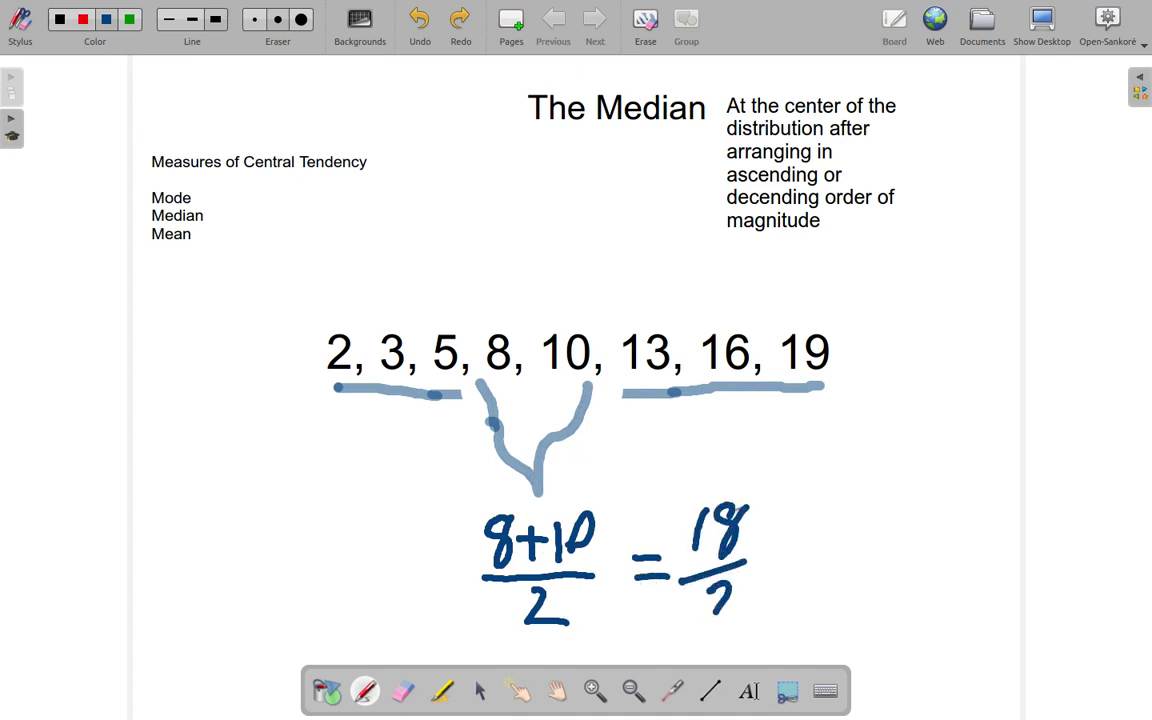
pyautogui.moveTo(771, 557)
pyautogui.mouseDown()
pyautogui.moveTo(804, 555)
pyautogui.moveTo(804, 576)
pyautogui.mouseUp()
pyautogui.moveTo(855, 518); pyautogui.dragTo(848, 597)
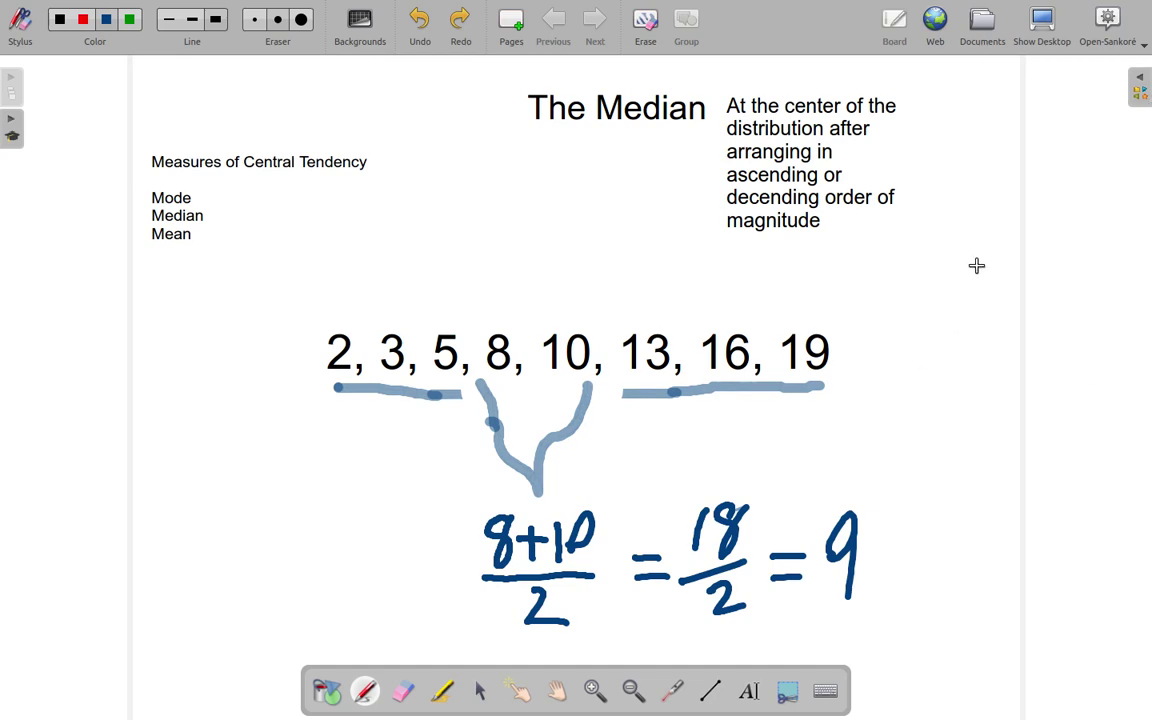
pyautogui.click(1041, 38)
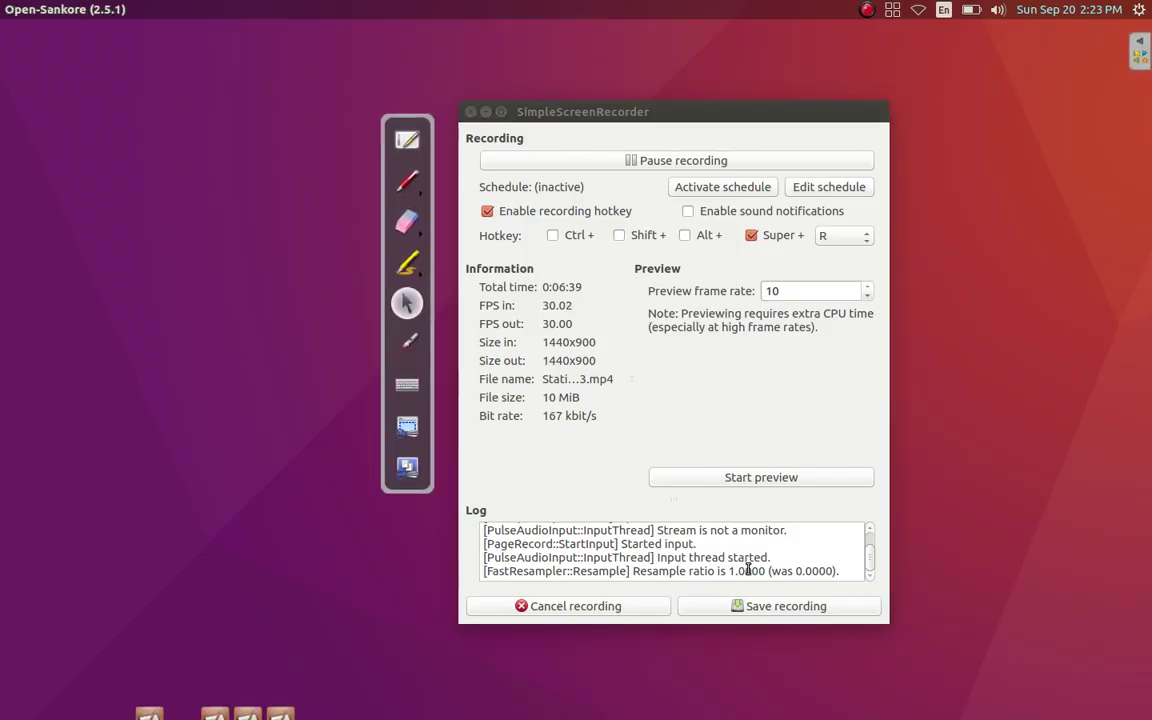